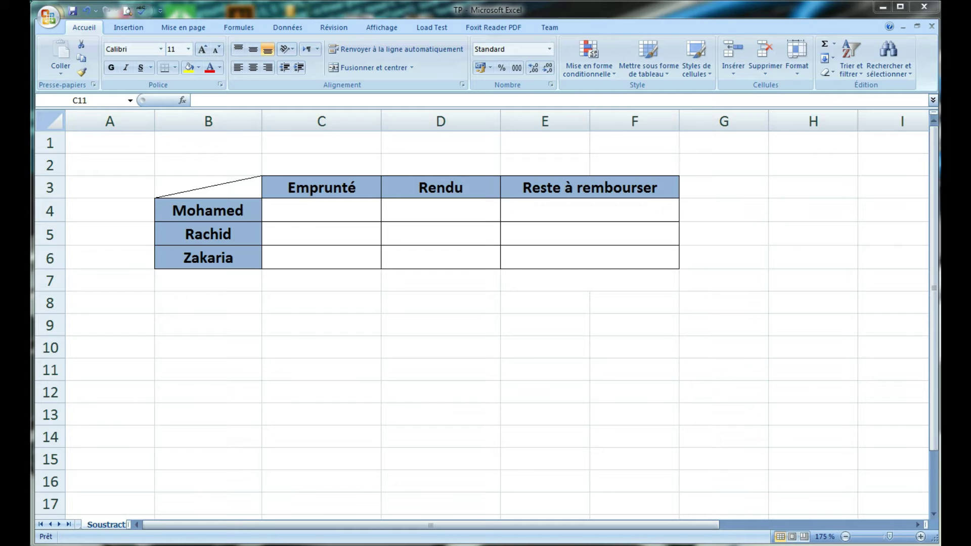
Enter the borrowed amounts 20000, 30000 and 15000 in C4:C6.
{"action": "left_click", "coordinate": [321, 210]}
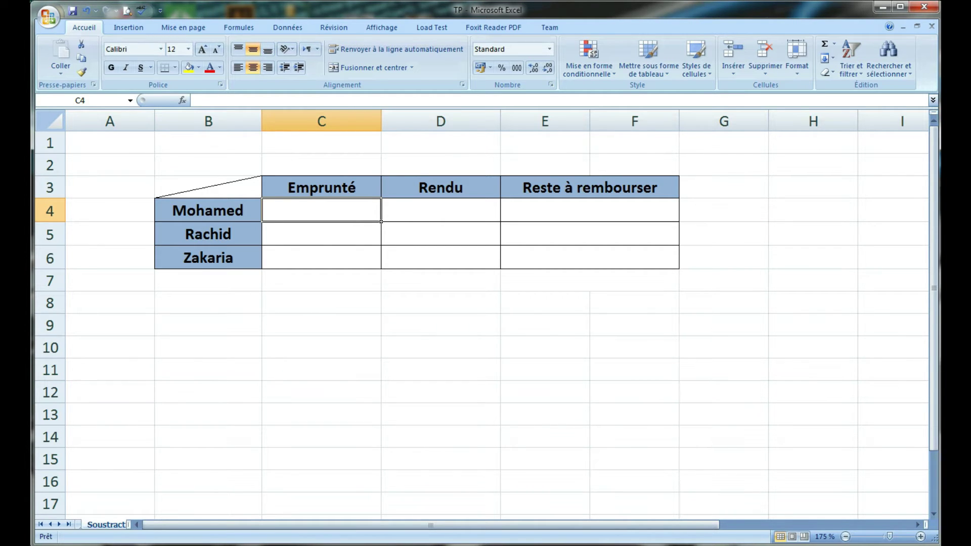
{"action": "type", "text": "20000"}
{"action": "key", "text": "Return"}
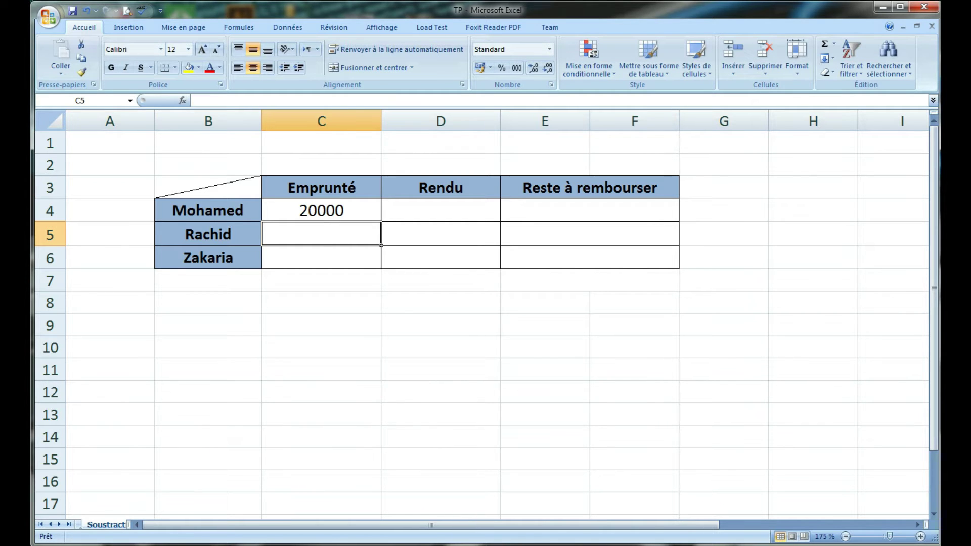
{"action": "type", "text": "3000"}
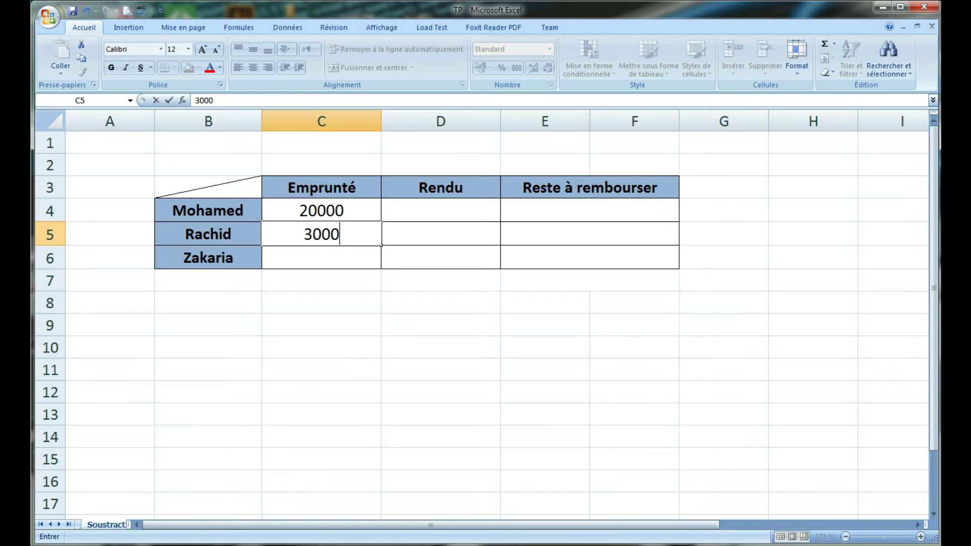
{"action": "type", "text": "0"}
{"action": "key", "text": "Return"}
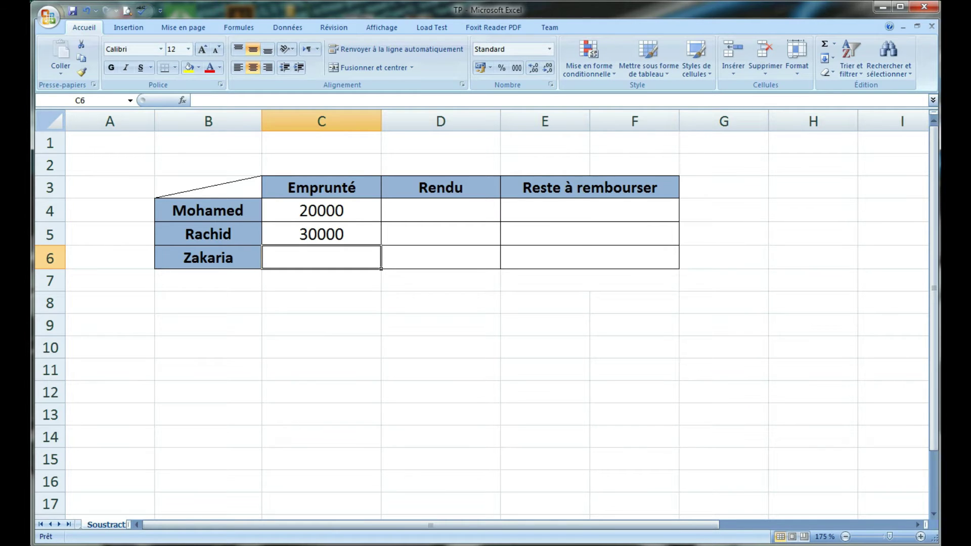
{"action": "type", "text": "15000"}
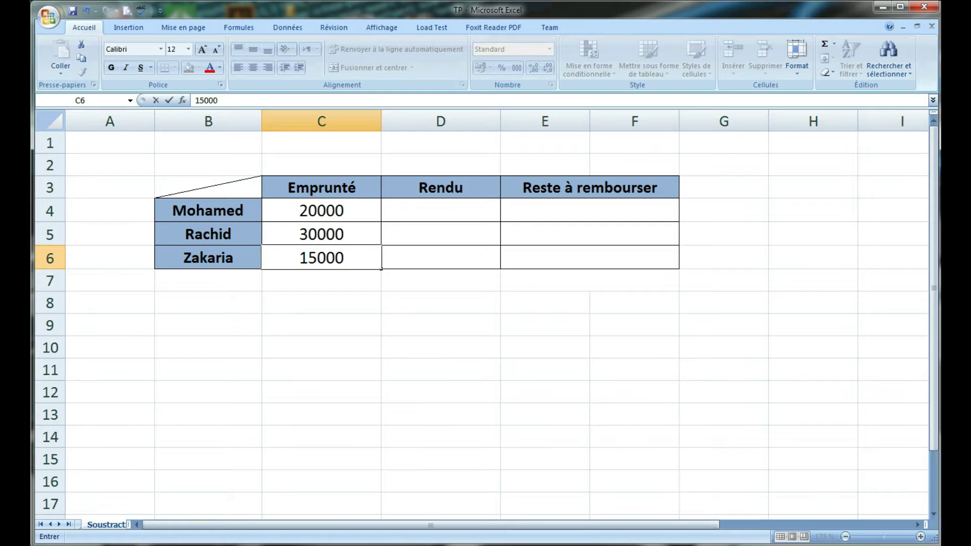
{"action": "key", "text": "Tab"}
Enter the returned amounts 10000, 15000 and 7000 in D4:D6.
{"action": "key", "text": "Up"}
{"action": "key", "text": "Up"}
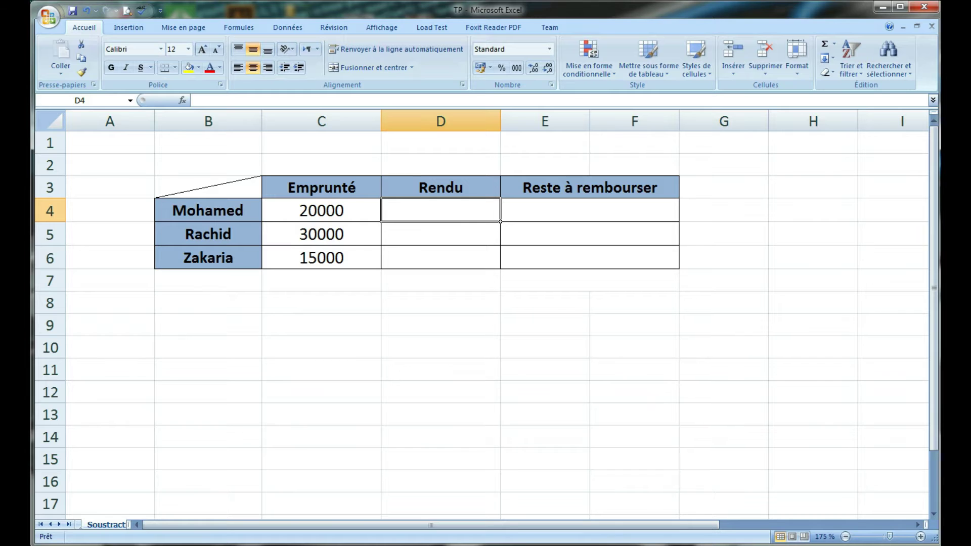
{"action": "type", "text": "1000"}
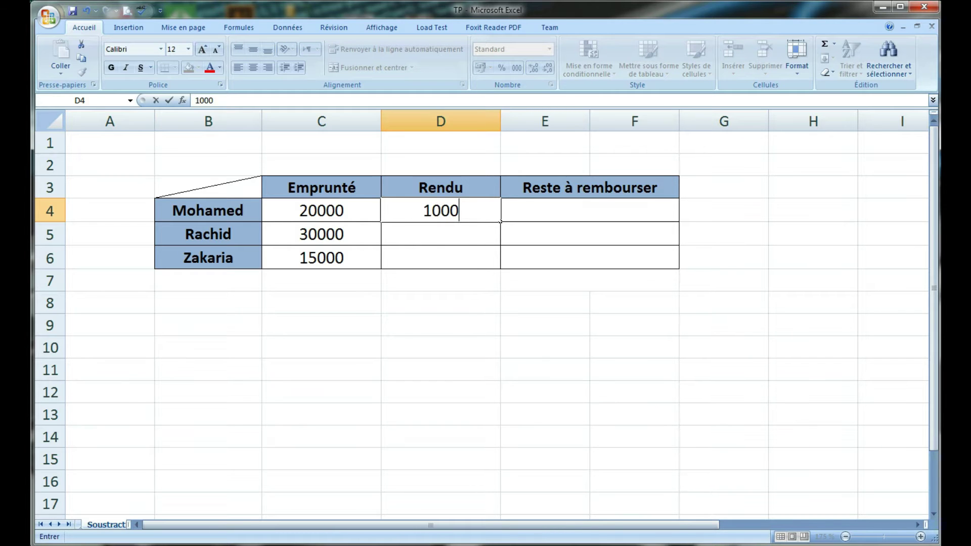
{"action": "type", "text": "0"}
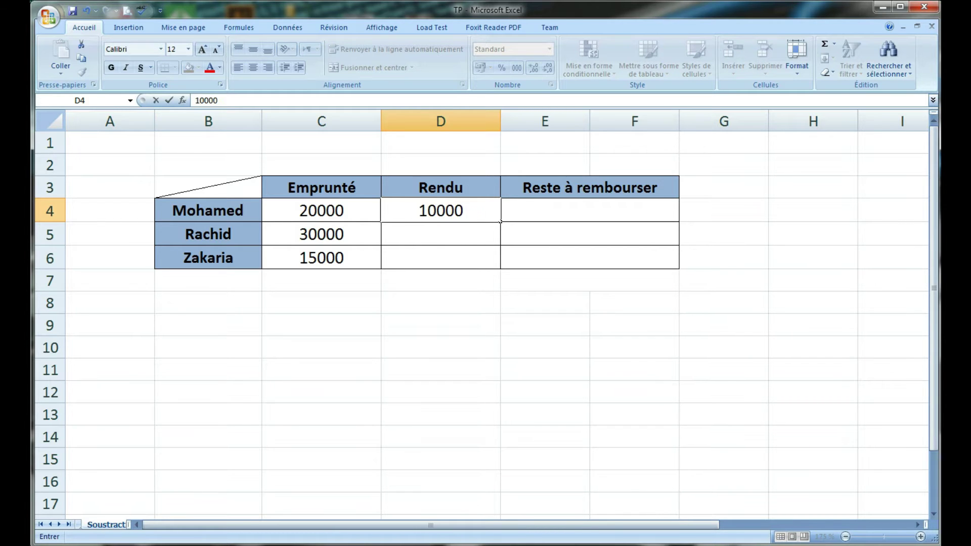
{"action": "key", "text": "Return"}
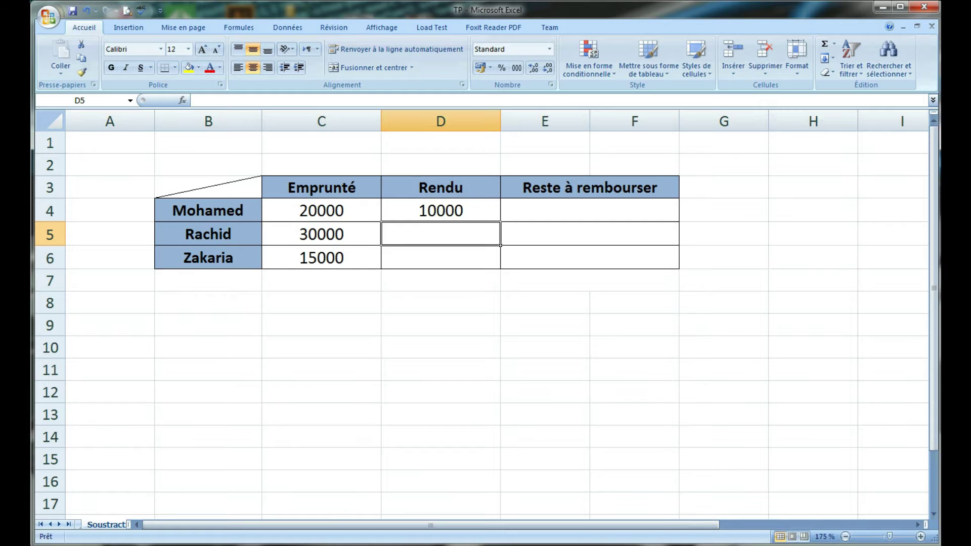
{"action": "type", "text": "15000"}
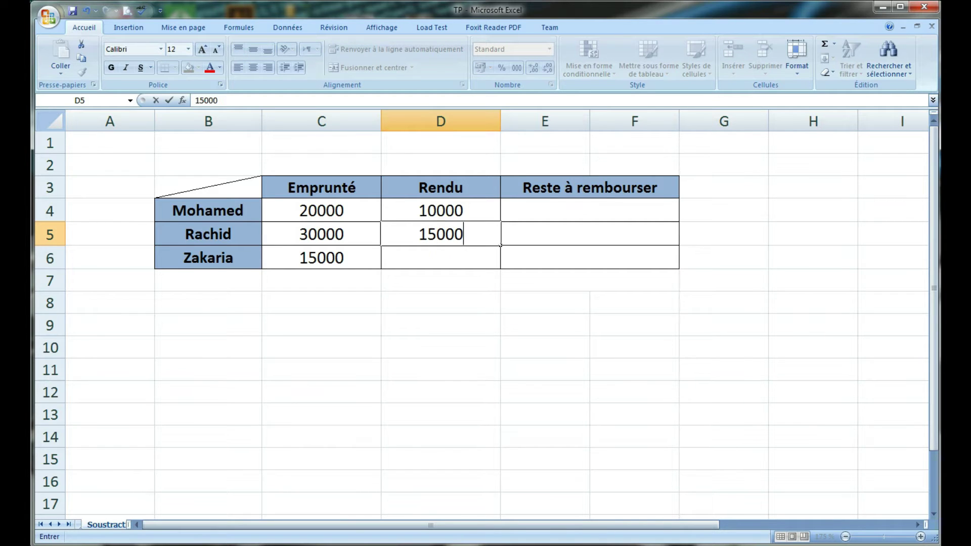
{"action": "key", "text": "Return"}
{"action": "type", "text": "7"}
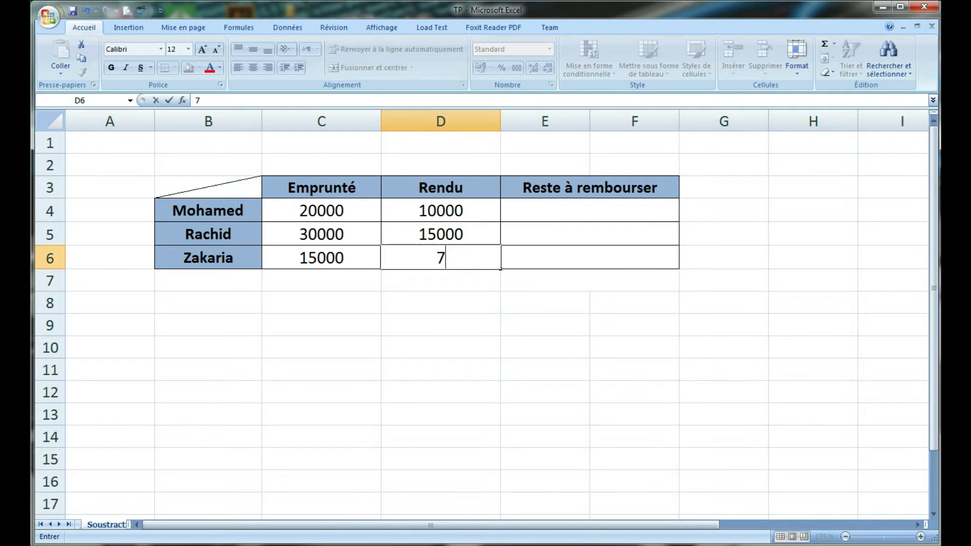
{"action": "type", "text": "000"}
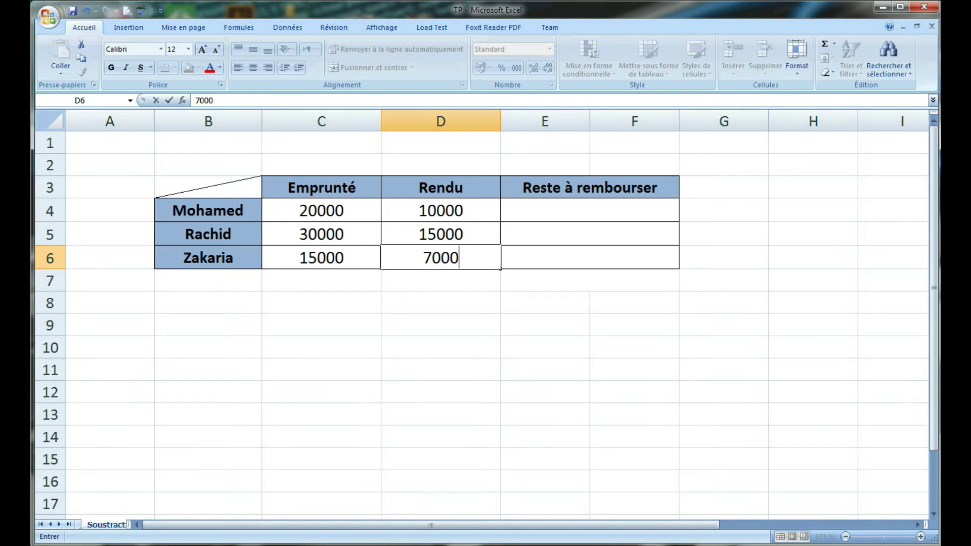
{"action": "key", "text": "Return"}
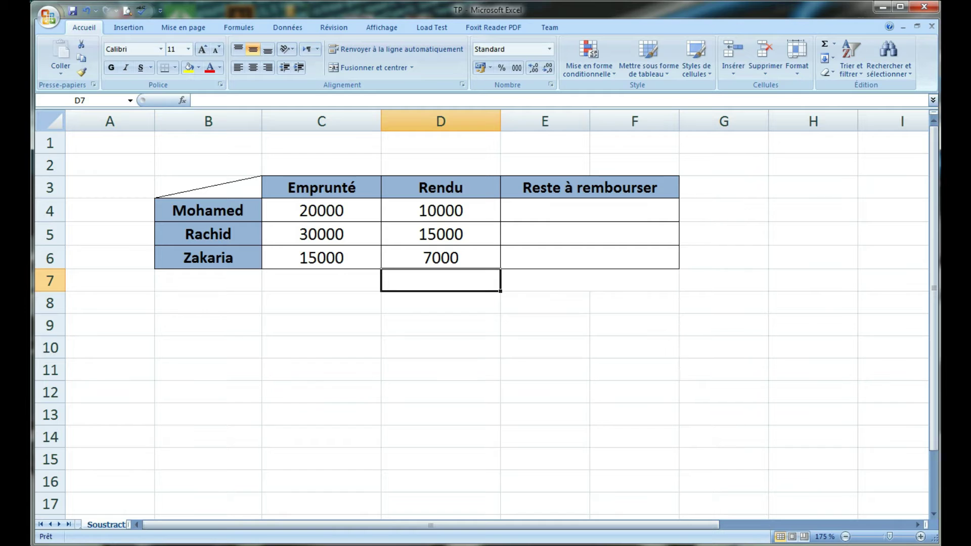
Select the amount cells C4:F6 and bring up Format de cellule on the Nombre tab.
{"action": "mouse_move", "coordinate": [321, 210]}
{"action": "left_mouse_down"}
{"action": "mouse_move", "coordinate": [321, 234]}
{"action": "mouse_move", "coordinate": [440, 258]}
{"action": "mouse_move", "coordinate": [635, 257]}
{"action": "left_mouse_up"}
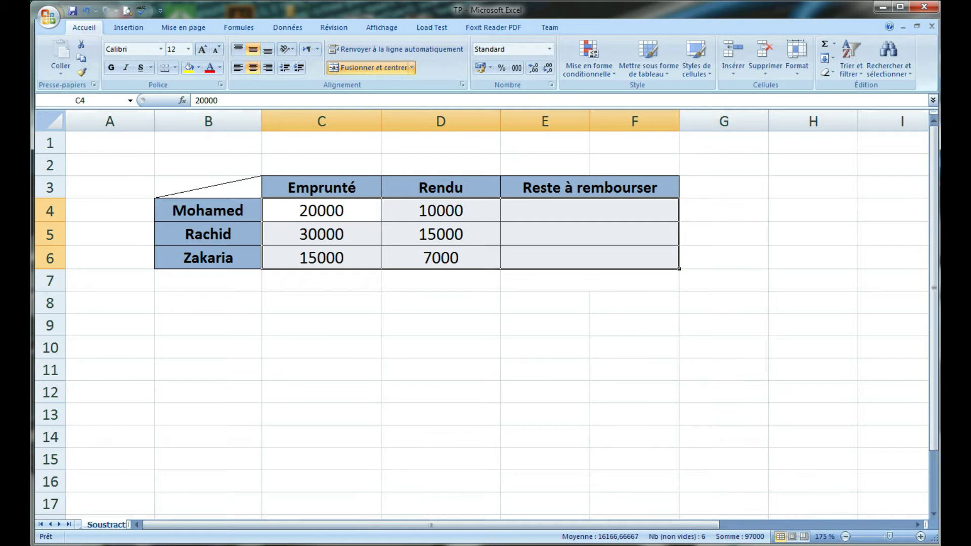
{"action": "mouse_move", "coordinate": [321, 211]}
{"action": "left_mouse_down"}
{"action": "mouse_move", "coordinate": [321, 258]}
{"action": "mouse_move", "coordinate": [635, 257]}
{"action": "left_mouse_up"}
{"action": "right_click", "coordinate": [369, 238]}
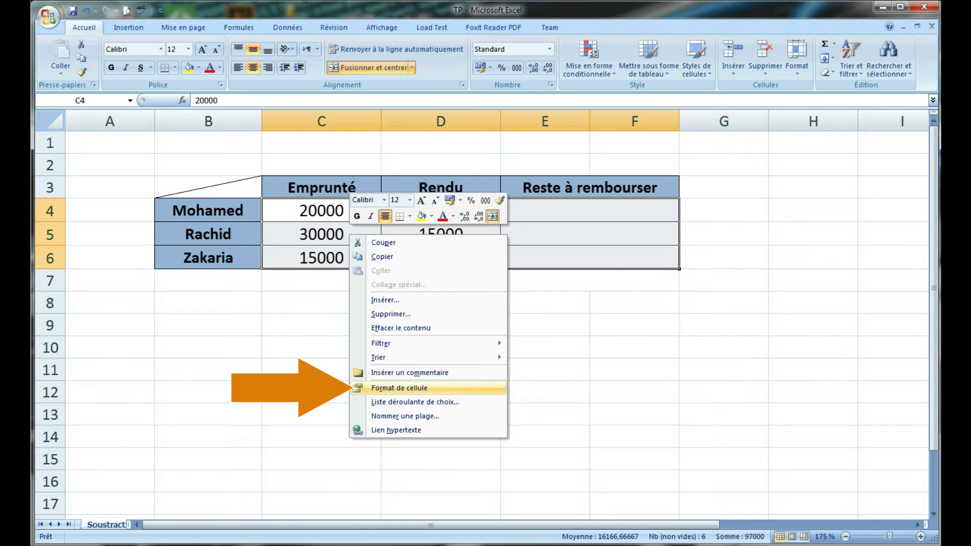
{"action": "key", "text": "Return"}
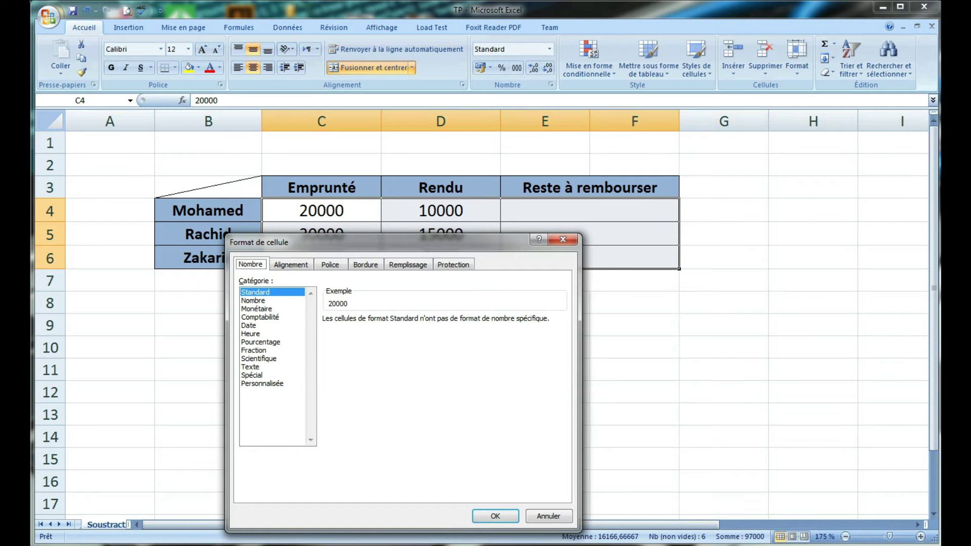
Apply Monétaire format with 2 decimals and the MAD symbol to the amounts.
{"action": "left_click", "coordinate": [256, 308]}
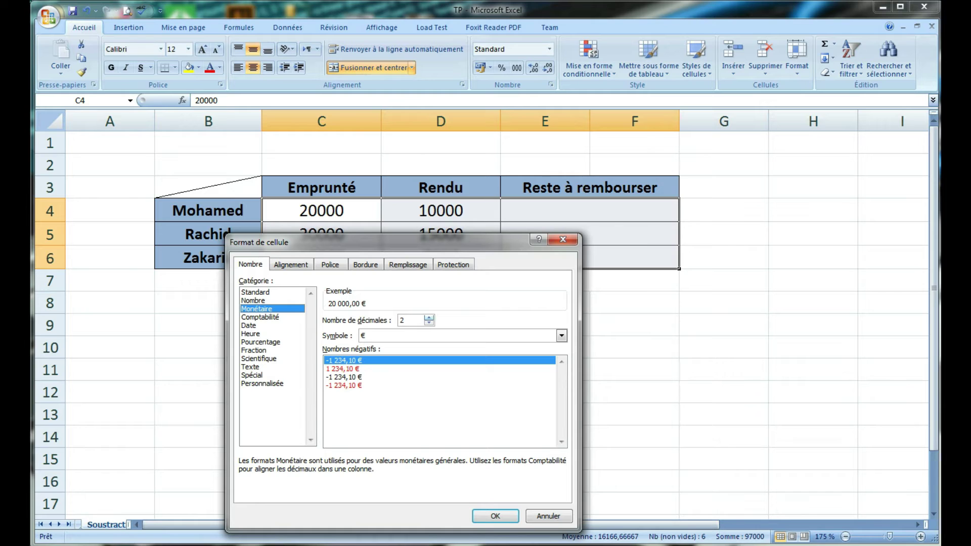
{"action": "double_click", "coordinate": [402, 320]}
{"action": "key", "text": "Down"}
{"action": "key", "text": "Down"}
{"action": "key", "text": "Up"}
{"action": "key", "text": "Up"}
{"action": "left_click", "coordinate": [561, 335]}
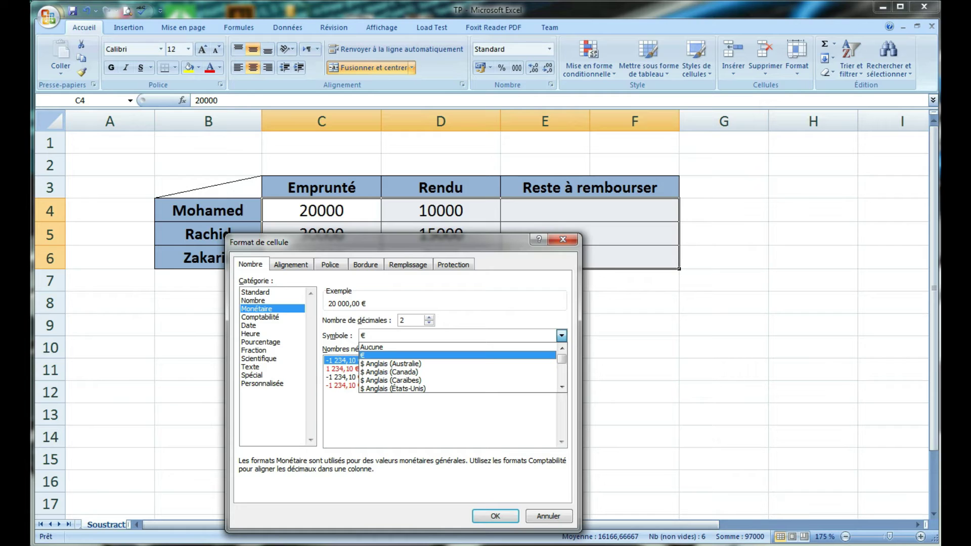
{"action": "key", "text": "Return"}
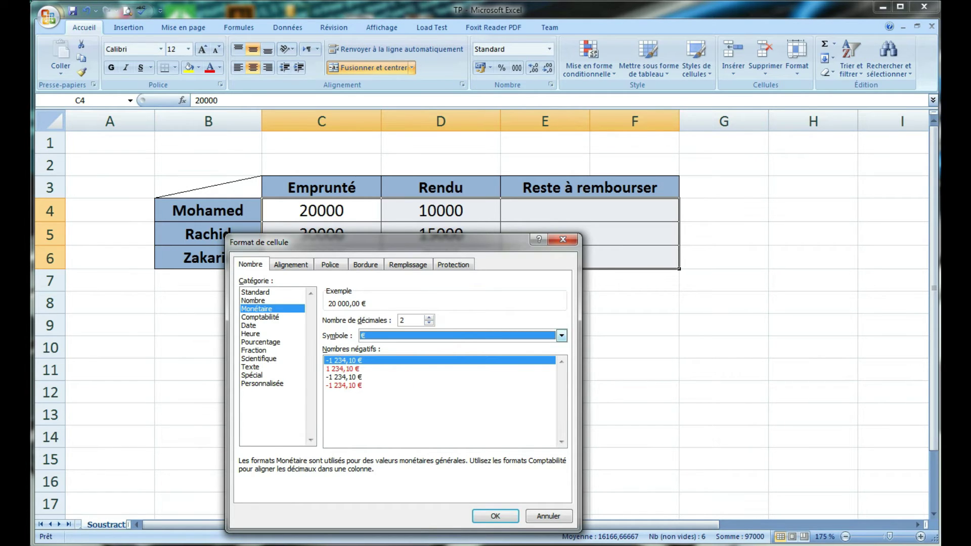
{"action": "key", "text": "alt+Down"}
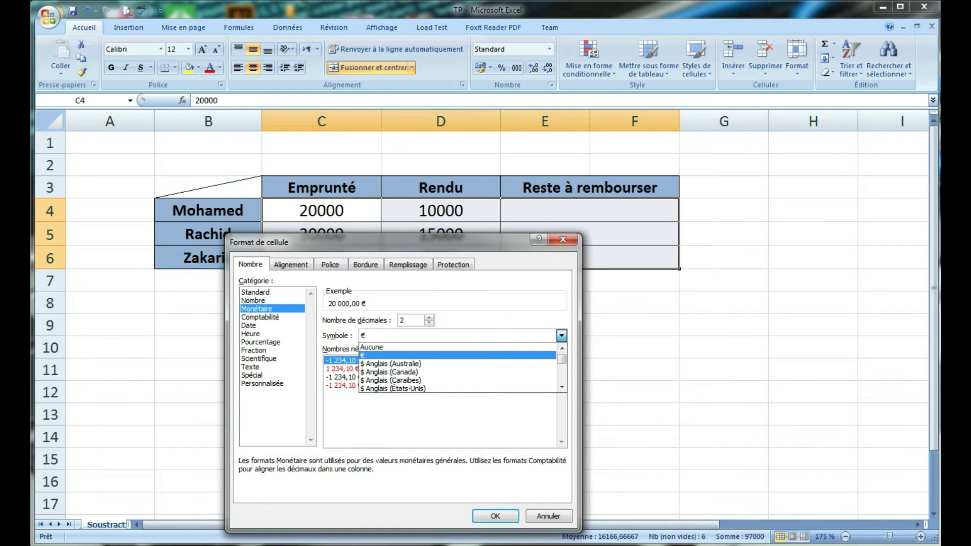
{"action": "key", "text": "m"}
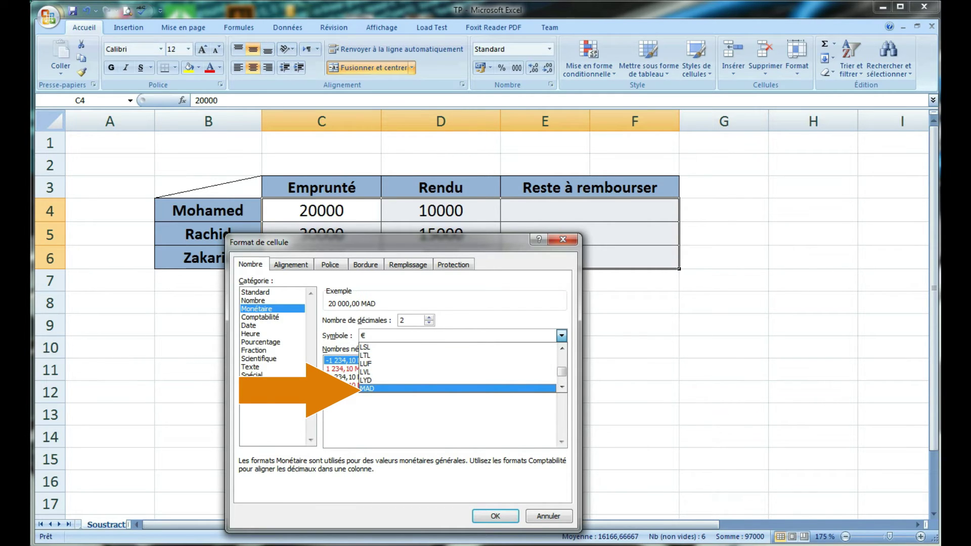
{"action": "key", "text": "Return"}
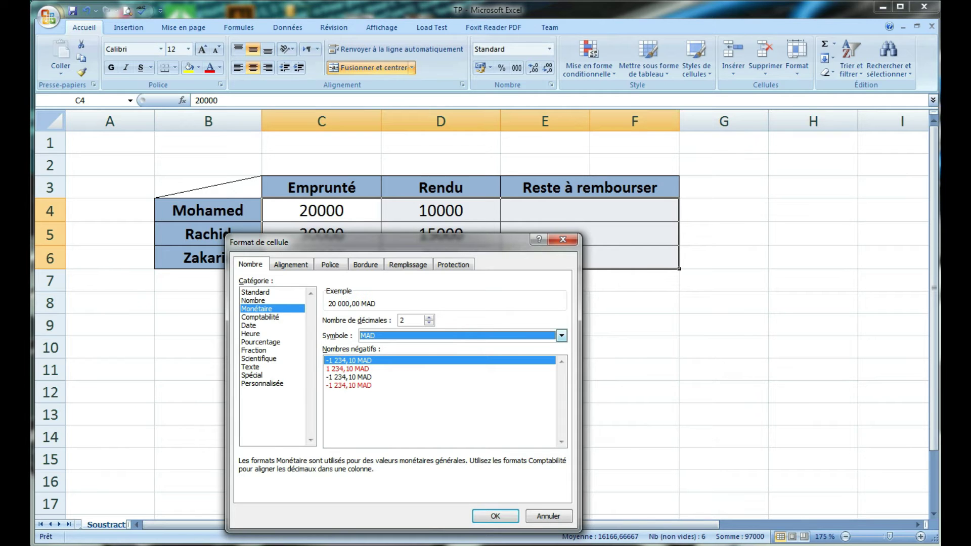
{"action": "left_click", "coordinate": [495, 516]}
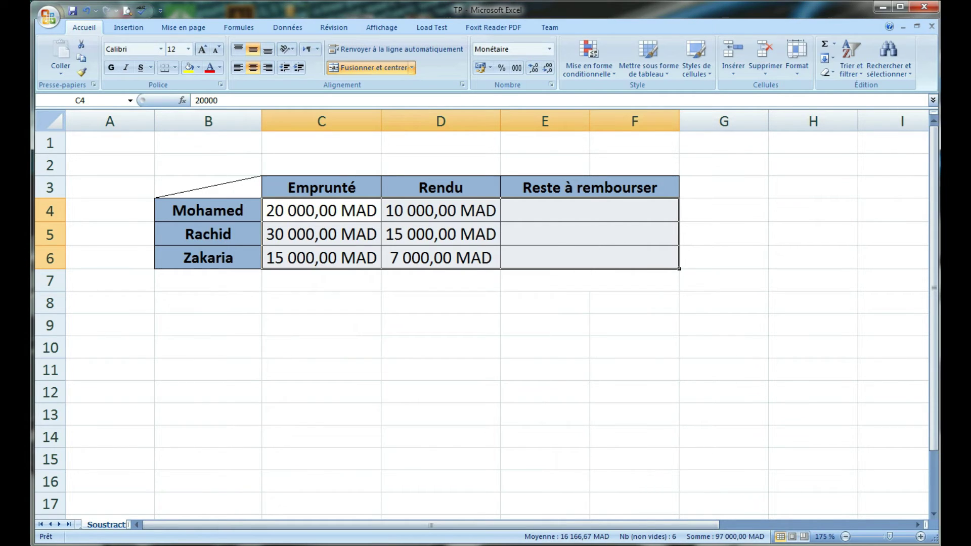
Undo the MAD formatting and reopen Format de cellule for cells C4:F6.
{"action": "key", "text": "ctrl+z"}
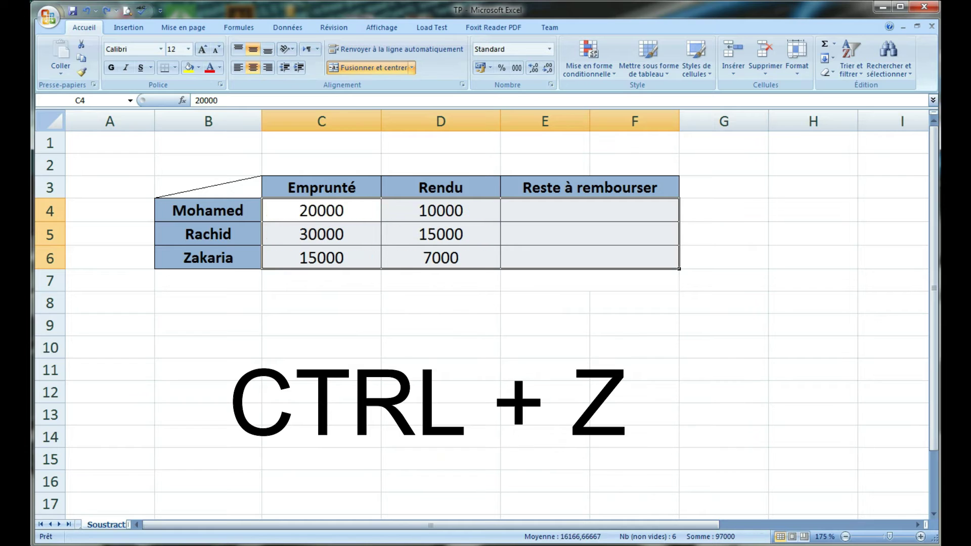
{"action": "left_click_drag", "start_coordinate": [322, 210], "coordinate": [635, 257]}
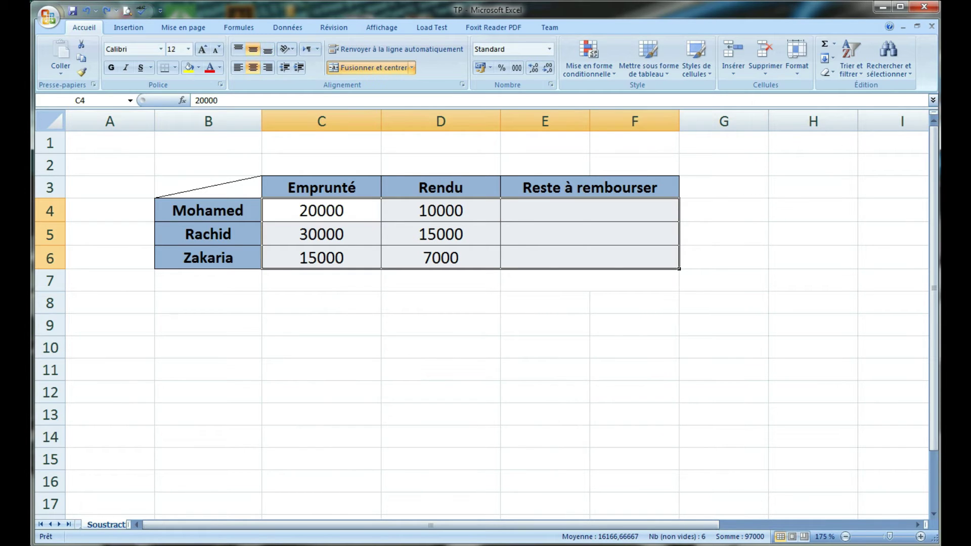
{"action": "right_click", "coordinate": [423, 257]}
{"action": "left_click", "coordinate": [321, 302]}
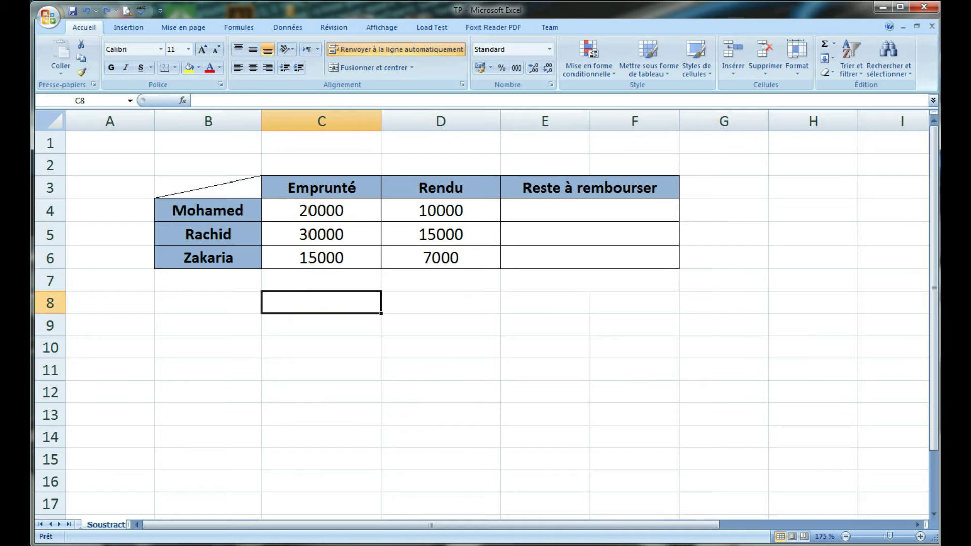
{"action": "left_click_drag", "start_coordinate": [322, 210], "coordinate": [589, 257]}
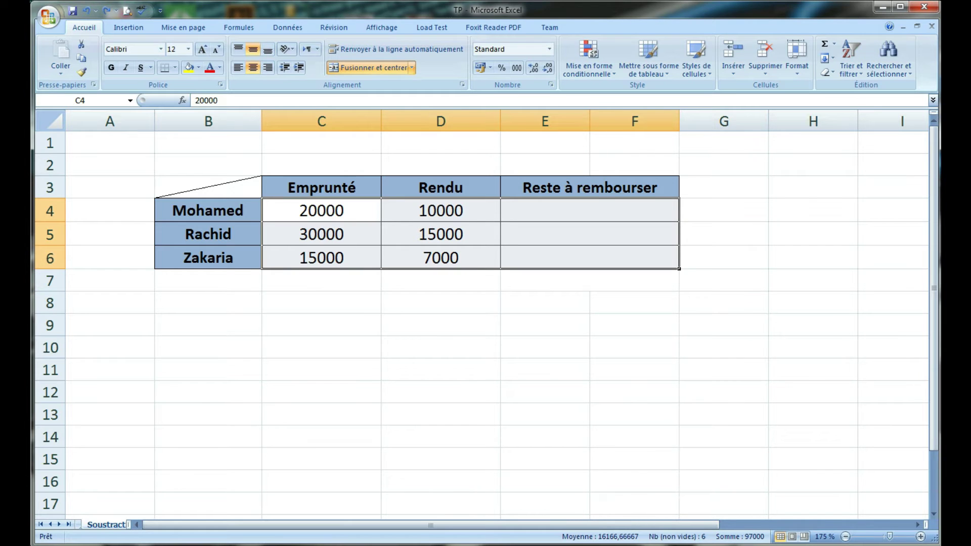
{"action": "right_click", "coordinate": [464, 303]}
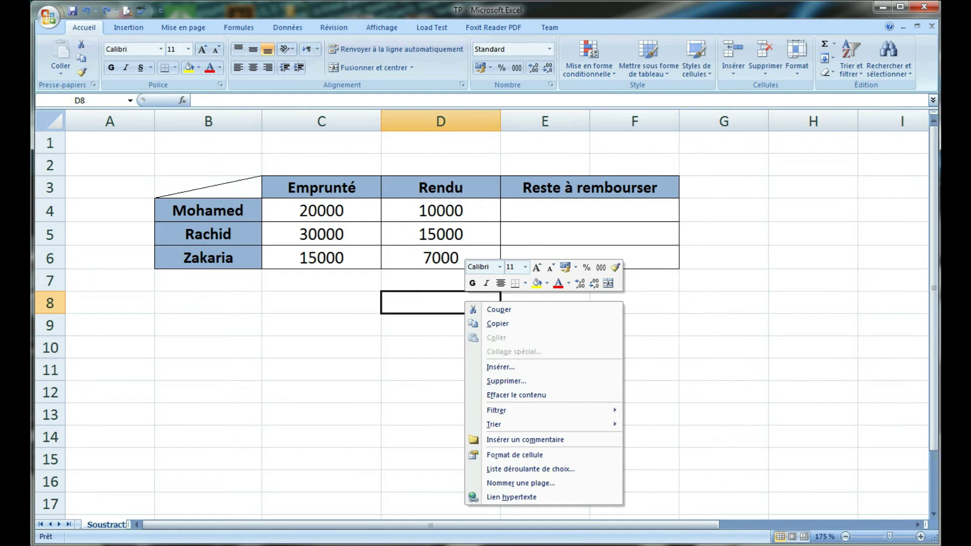
{"action": "key", "text": "Escape"}
{"action": "left_click_drag", "start_coordinate": [321, 210], "coordinate": [590, 258]}
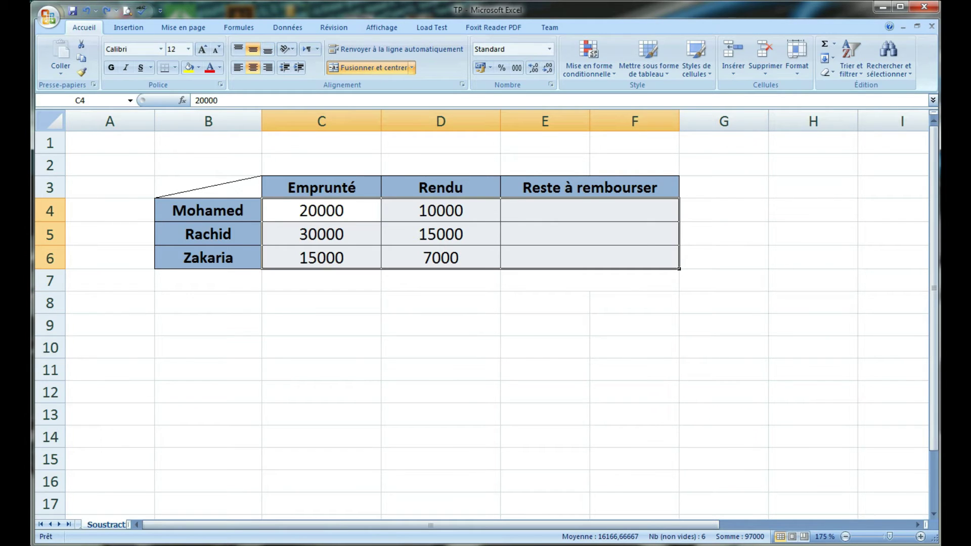
{"action": "right_click", "coordinate": [425, 237]}
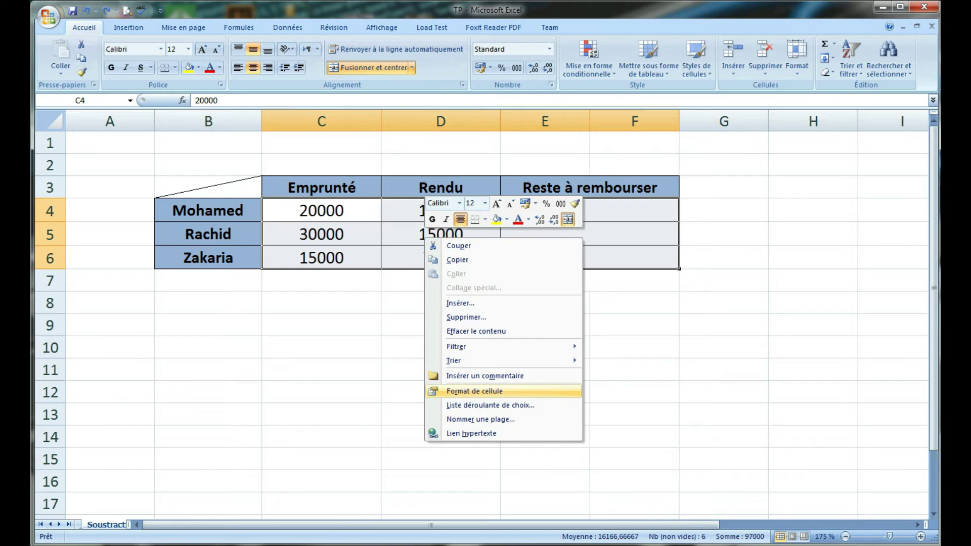
{"action": "left_click", "coordinate": [474, 391]}
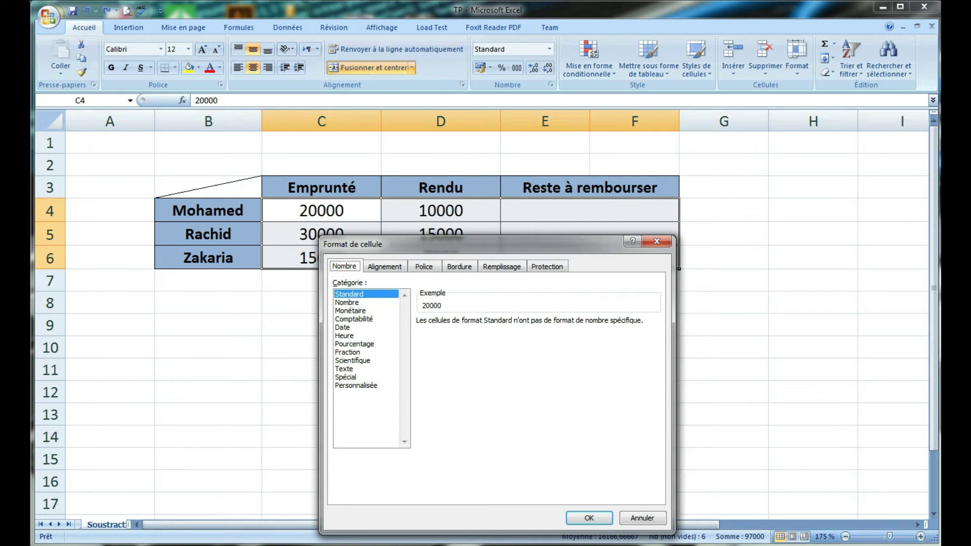
Reapply Monétaire format with the MAD symbol and 2 decimal places to the amounts.
{"action": "left_click", "coordinate": [350, 311]}
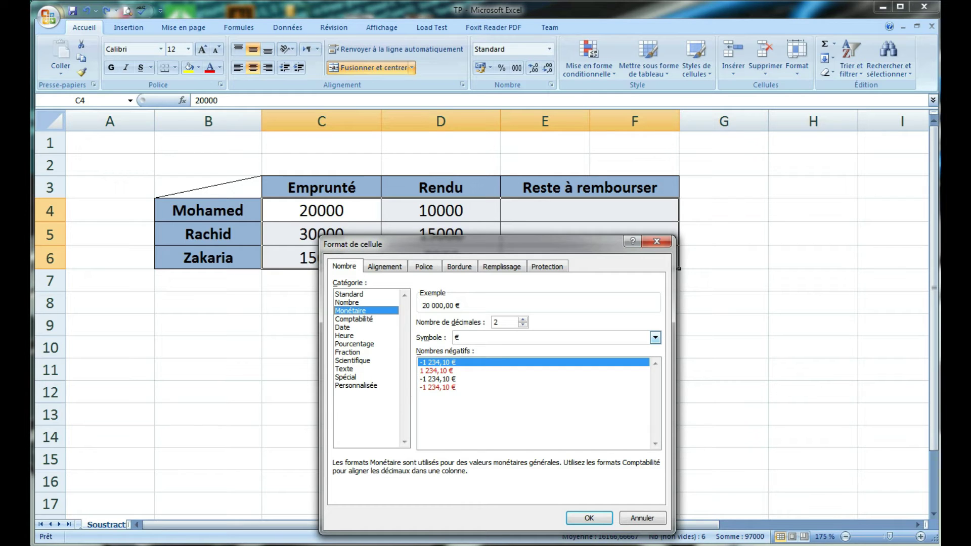
{"action": "left_click", "coordinate": [655, 338]}
{"action": "left_click", "coordinate": [460, 349]}
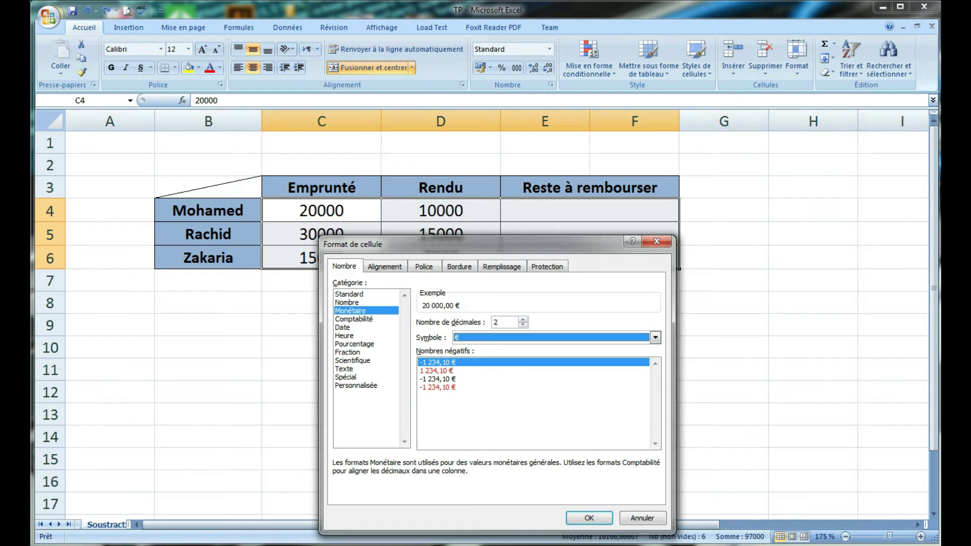
{"action": "left_click", "coordinate": [655, 337]}
{"action": "left_click", "coordinate": [460, 349]}
{"action": "key", "text": "alt+Down"}
{"action": "key", "text": "m"}
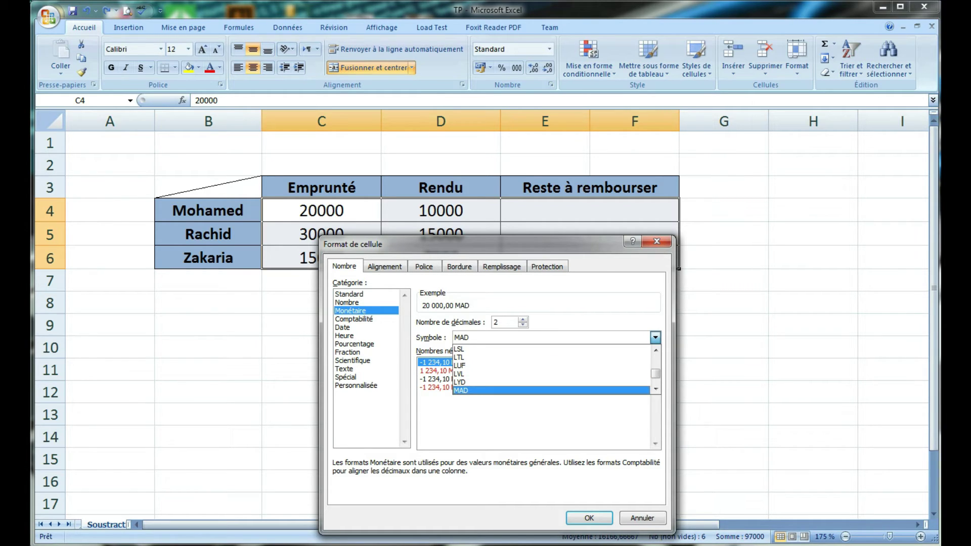
{"action": "key", "text": "Return"}
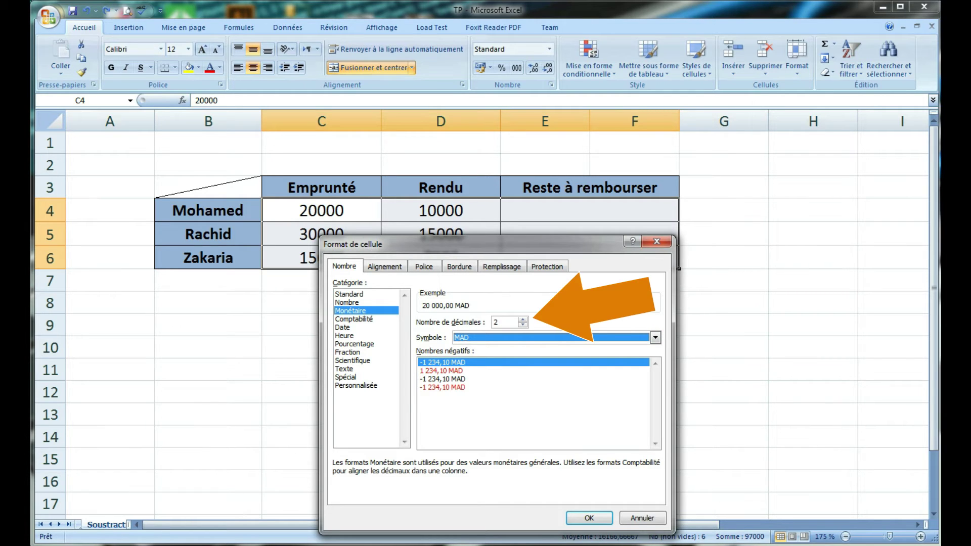
{"action": "left_click", "coordinate": [523, 319]}
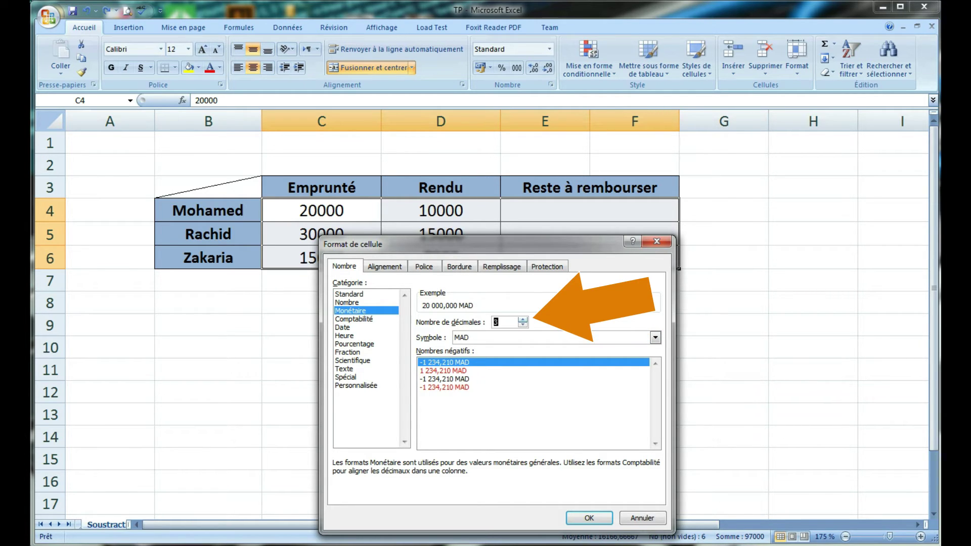
{"action": "key", "text": "Down"}
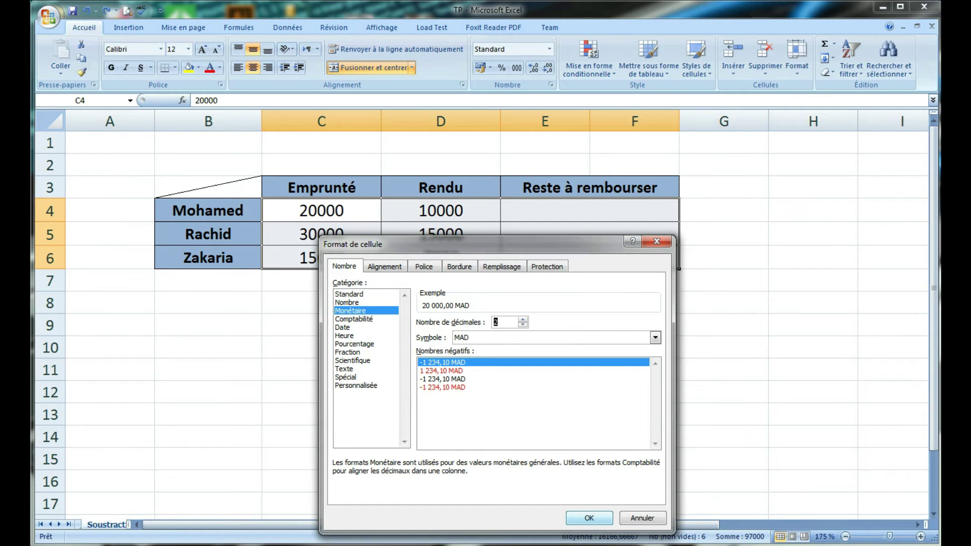
{"action": "left_click", "coordinate": [589, 518]}
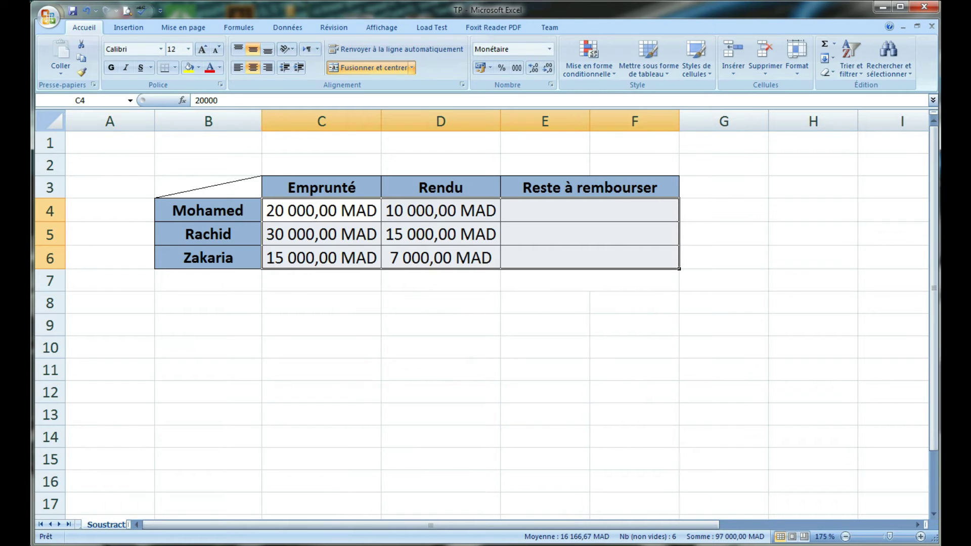
Enter =C4-D4 in E4 so the first balance shows 10 000,00 MAD.
{"action": "left_click", "coordinate": [590, 210]}
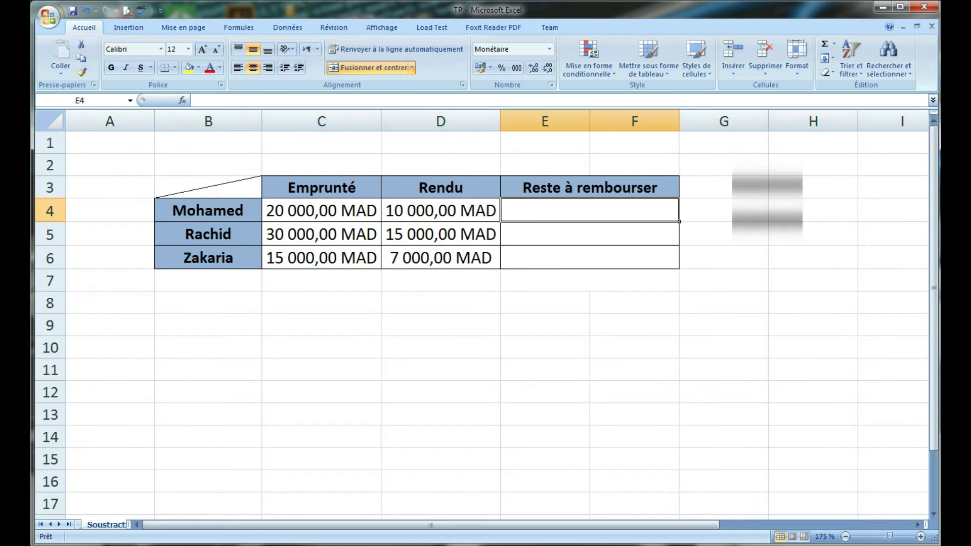
{"action": "type", "text": "="}
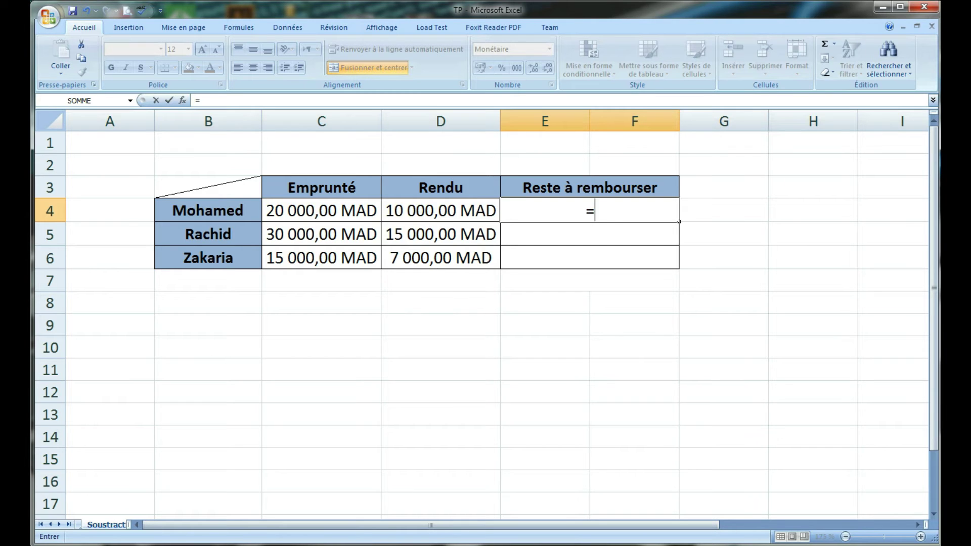
{"action": "left_click", "coordinate": [321, 211]}
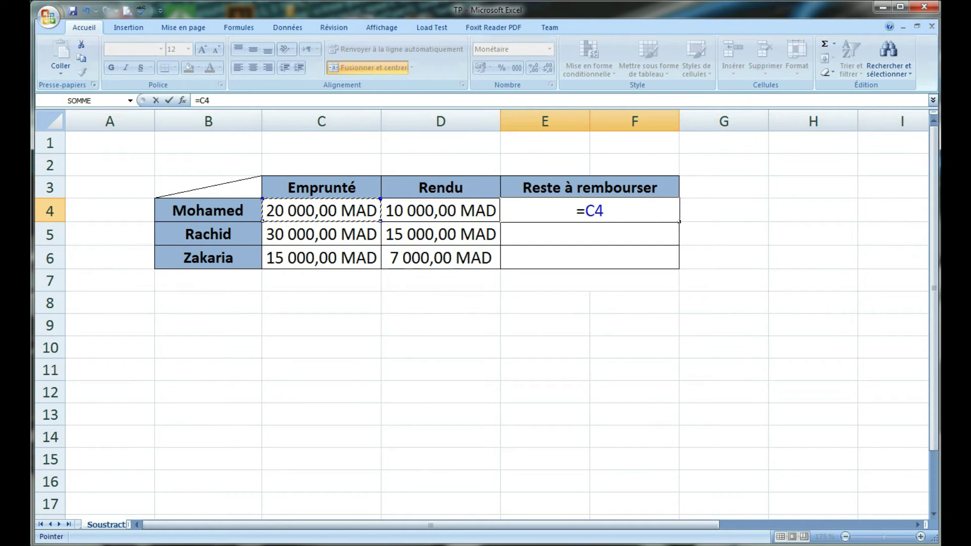
{"action": "type", "text": "-"}
{"action": "left_click", "coordinate": [441, 211]}
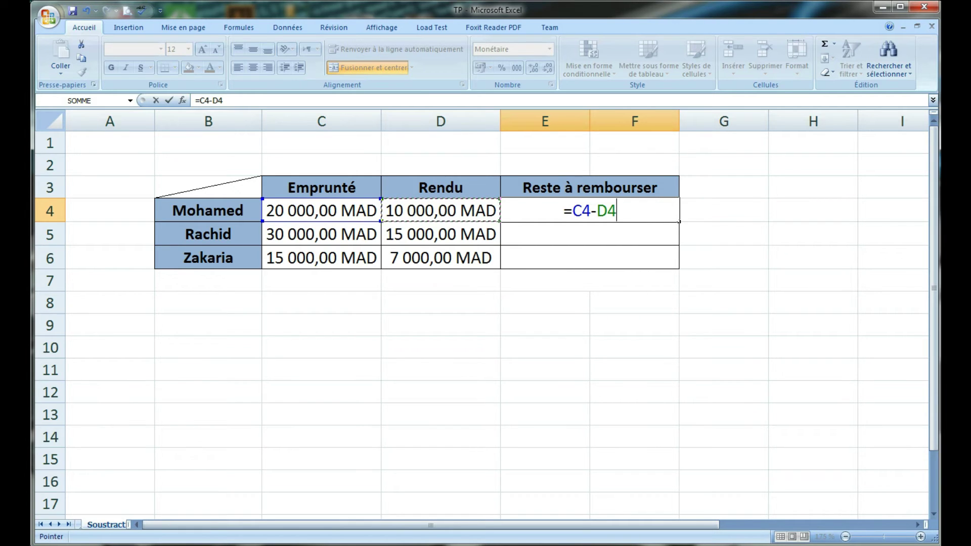
{"action": "key", "text": "BackSpace"}
{"action": "key", "text": "BackSpace"}
{"action": "key", "text": "BackSpace"}
{"action": "key", "text": "BackSpace"}
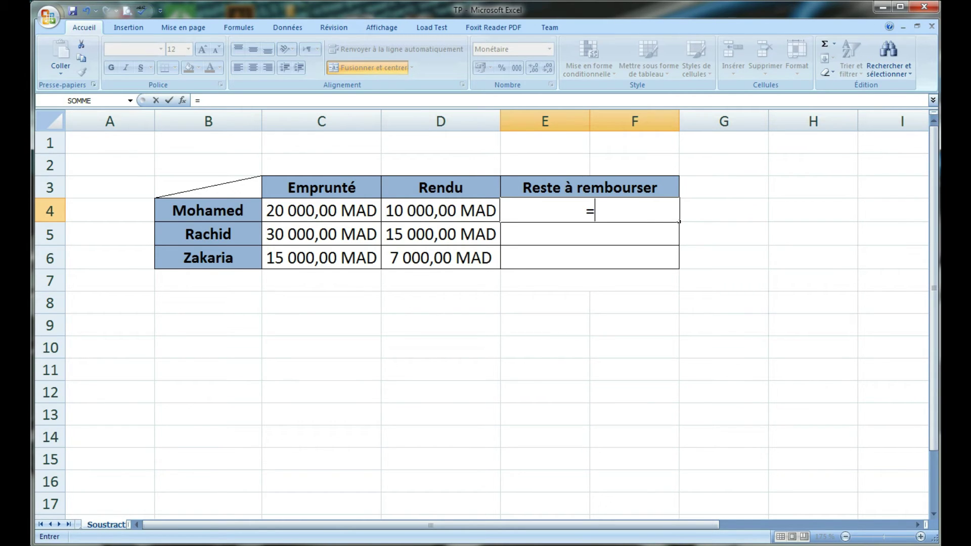
{"action": "left_click", "coordinate": [322, 210]}
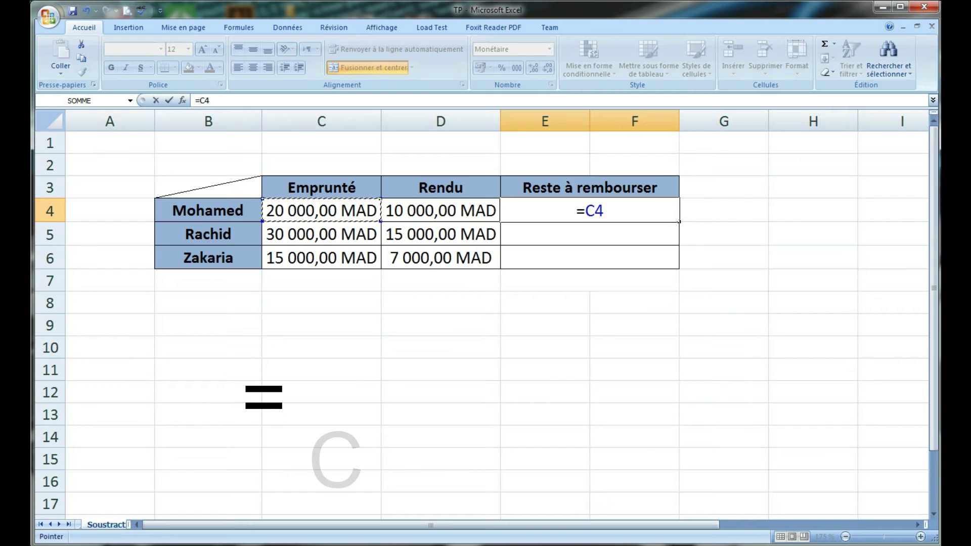
{"action": "type", "text": "-"}
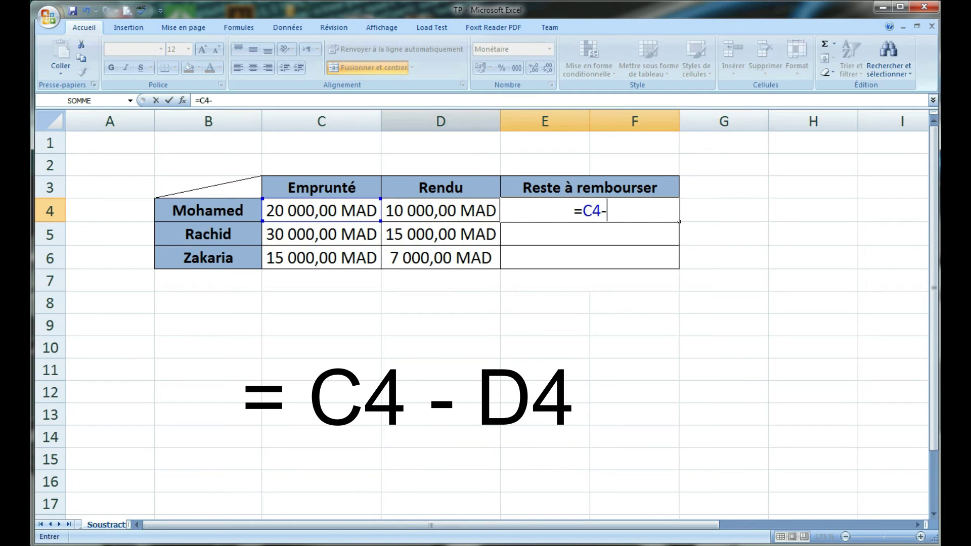
{"action": "left_click", "coordinate": [441, 210]}
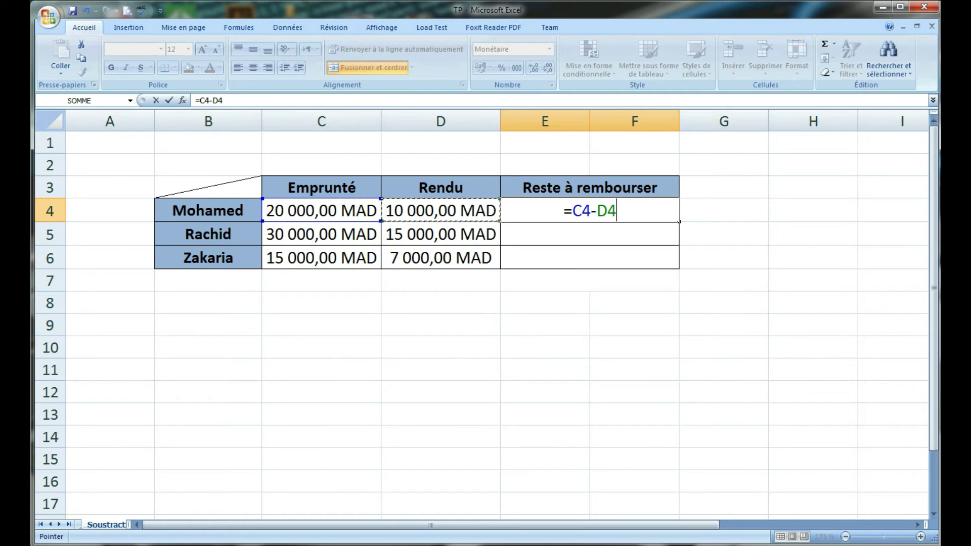
{"action": "key", "text": "Return"}
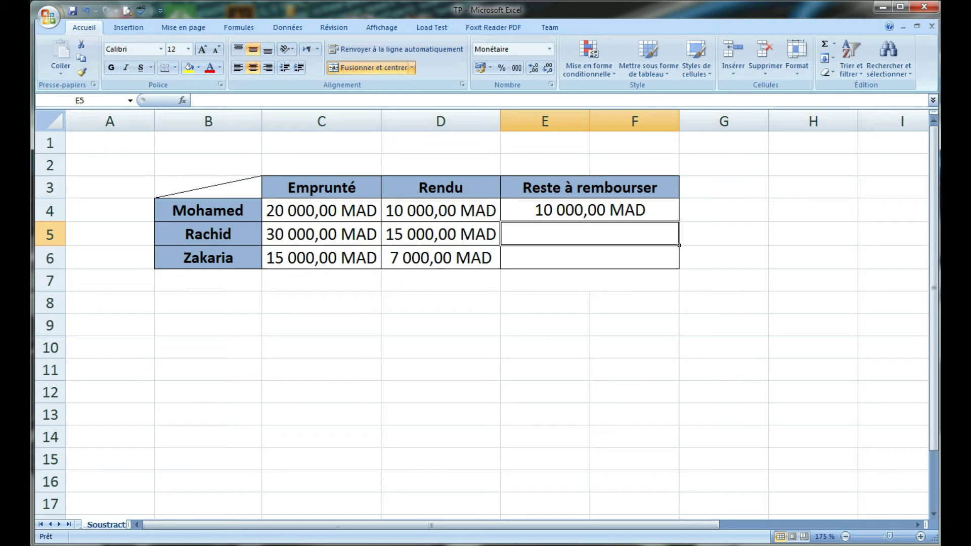
Replace E4's formula with =SOMME(C4;-D4), commit it, then undo the entry.
{"action": "left_click", "coordinate": [590, 210]}
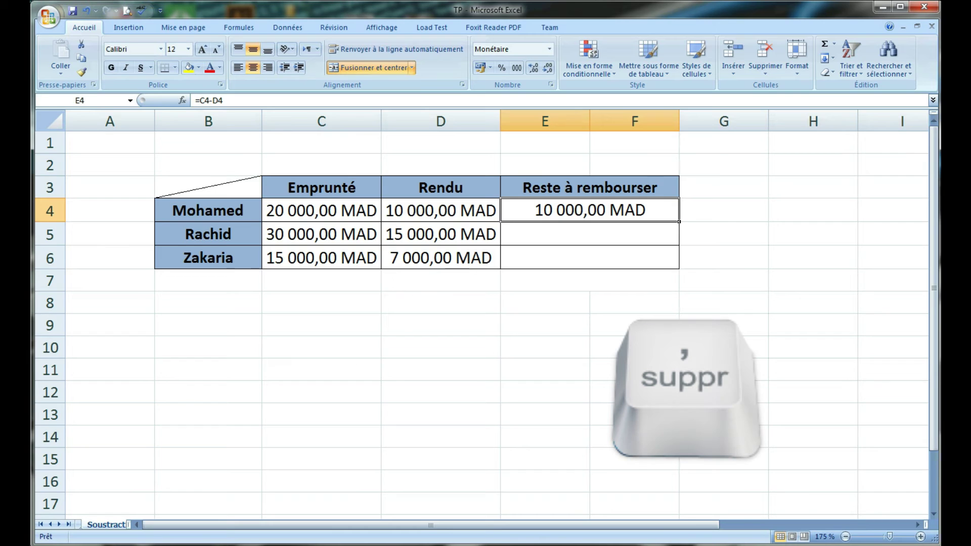
{"action": "key", "text": "Delete"}
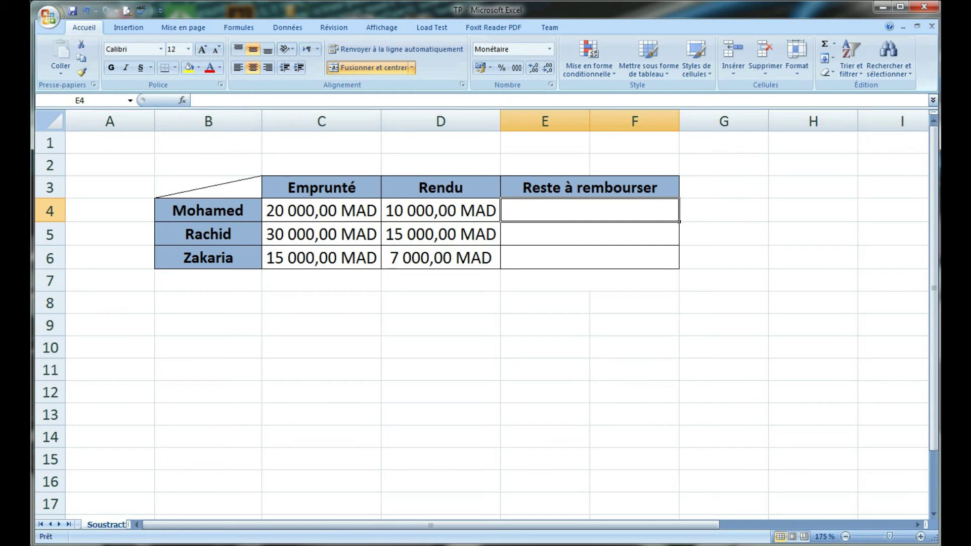
{"action": "type", "text": "="}
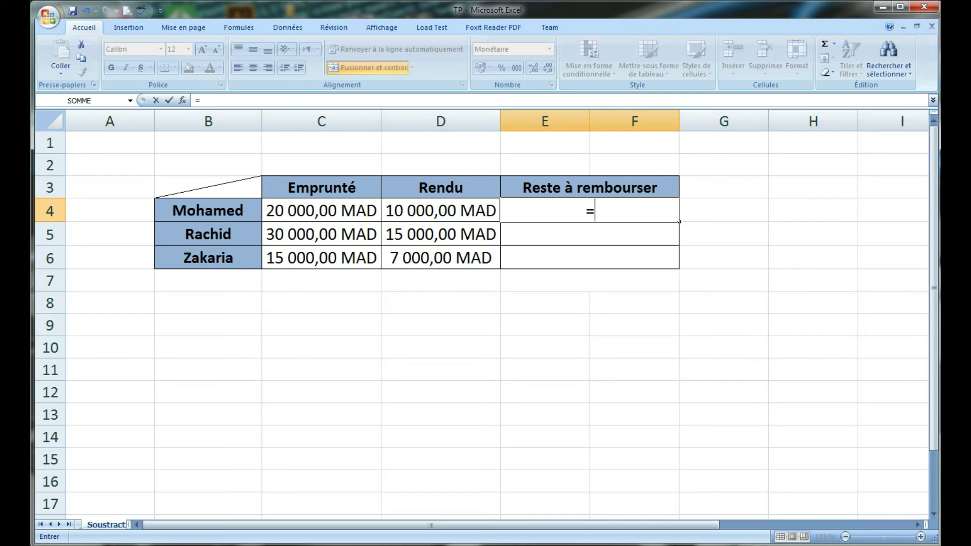
{"action": "type", "text": "so"}
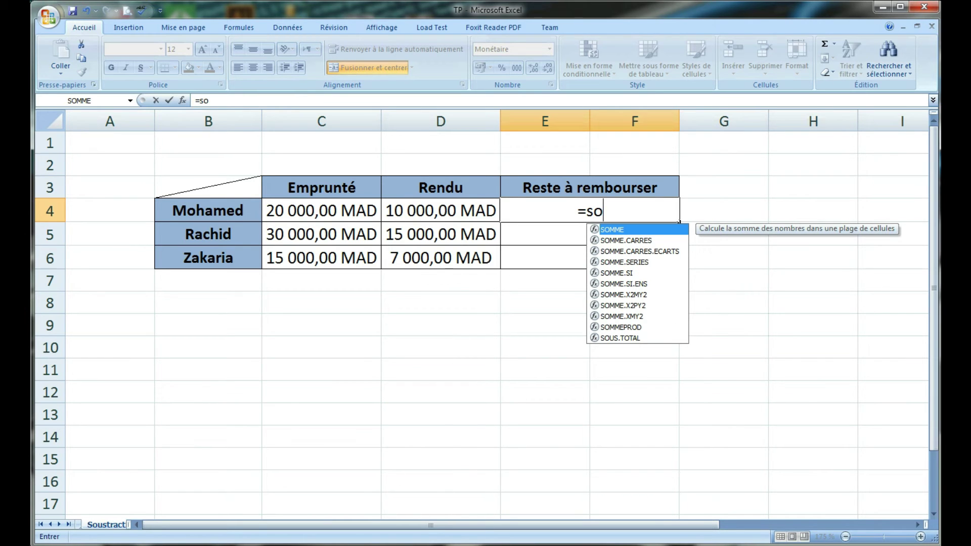
{"action": "type", "text": "mm"}
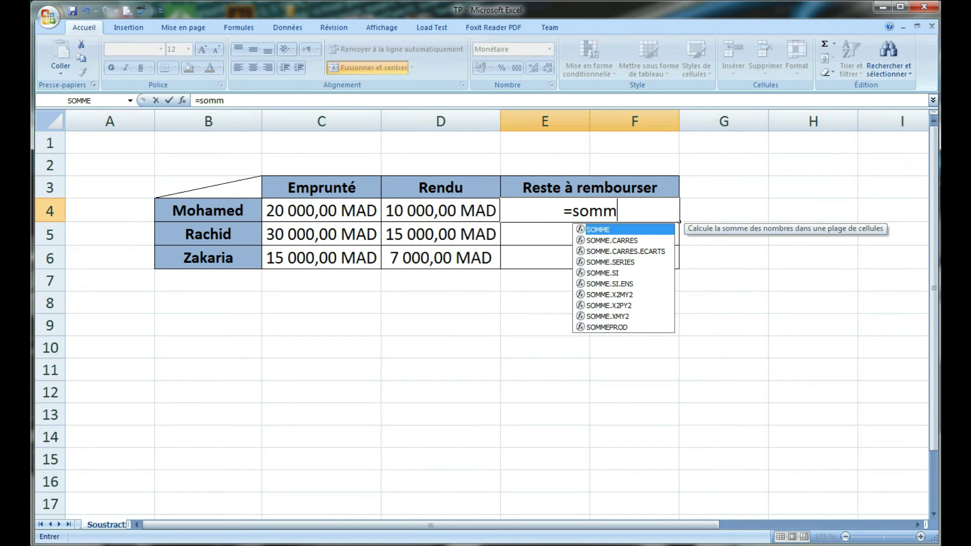
{"action": "key", "text": "Tab"}
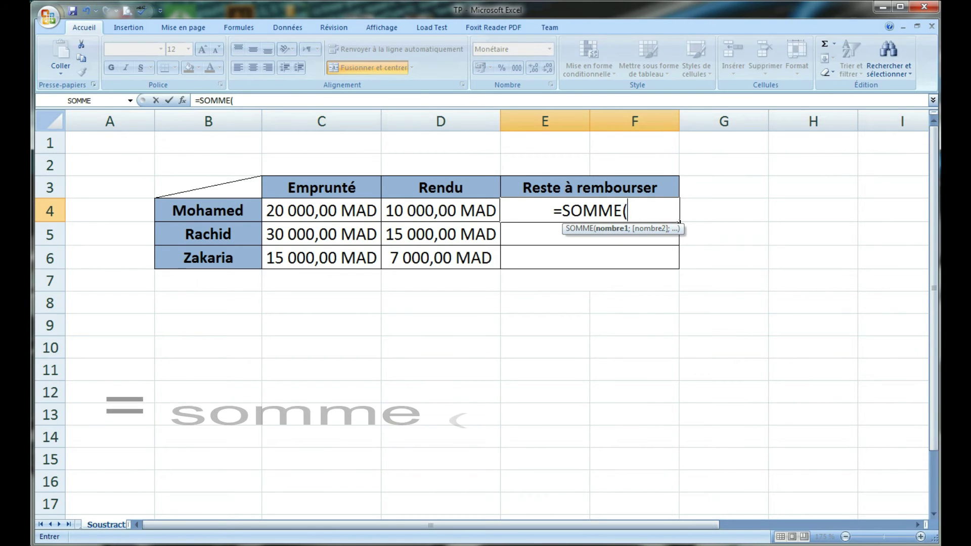
{"action": "left_click", "coordinate": [321, 210]}
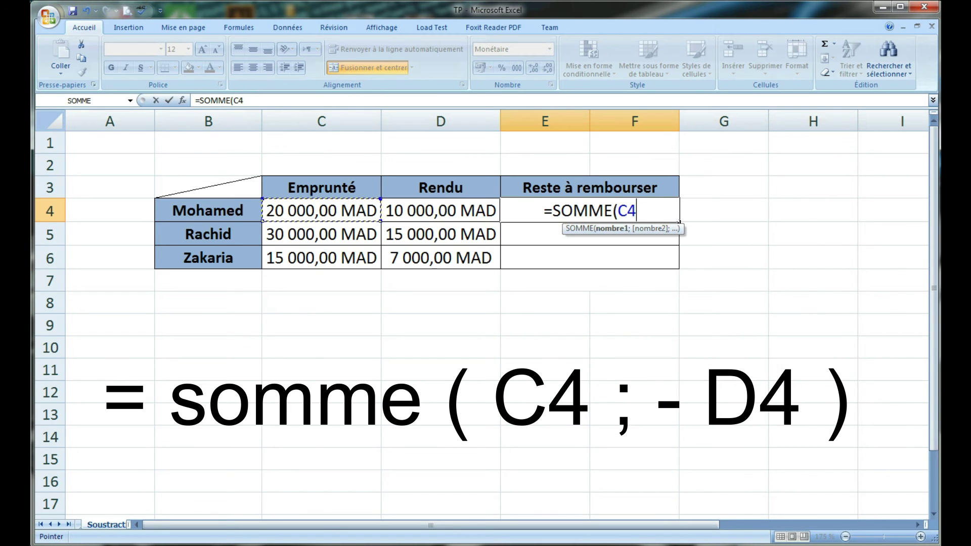
{"action": "type", "text": ";"}
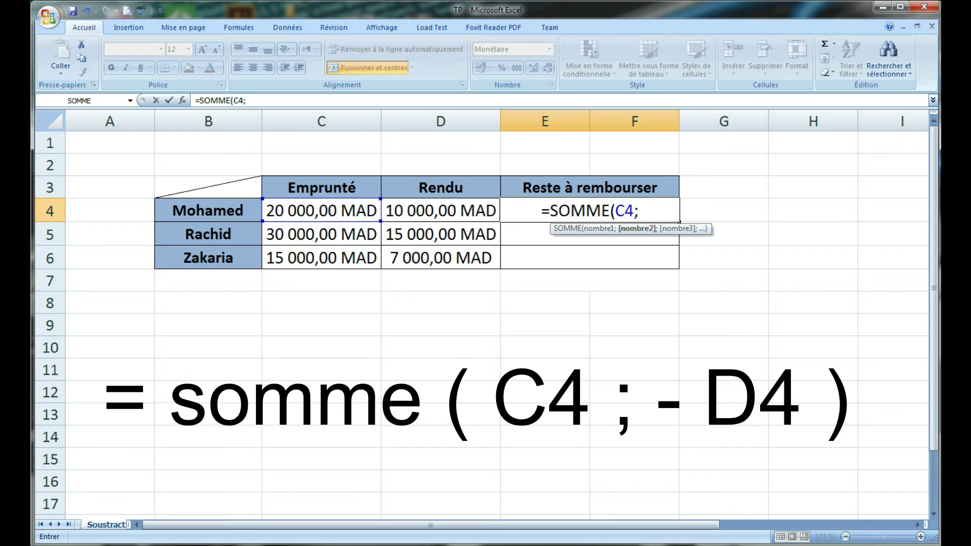
{"action": "type", "text": "-"}
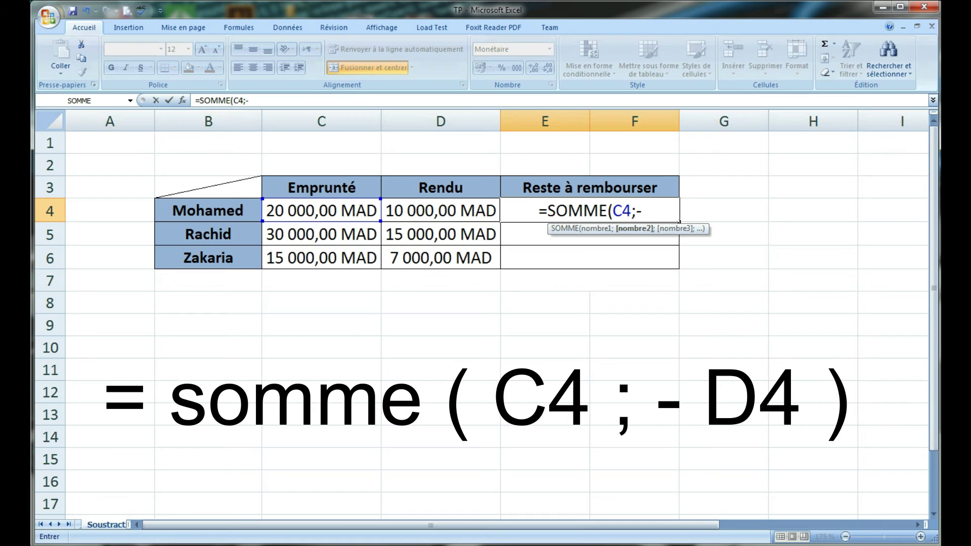
{"action": "key", "text": "Left"}
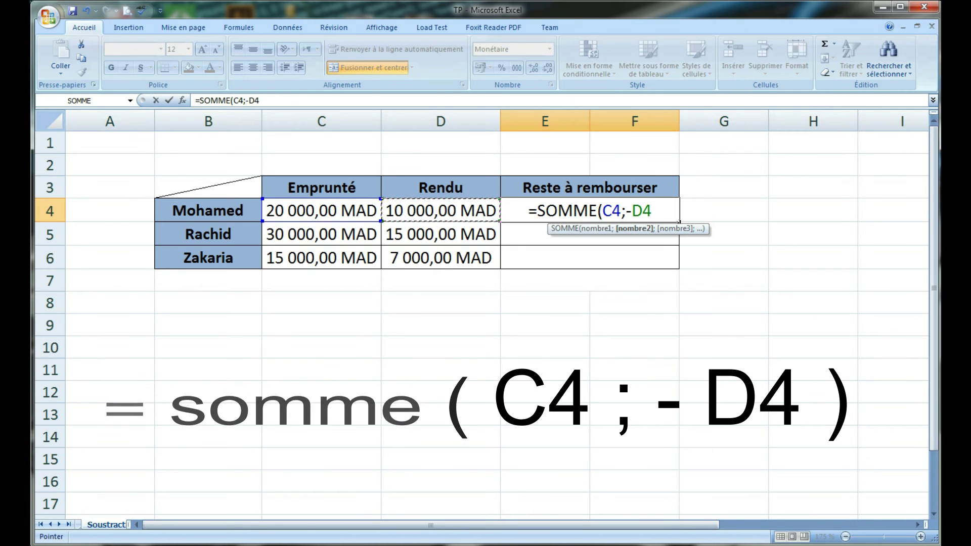
{"action": "key", "text": "Return"}
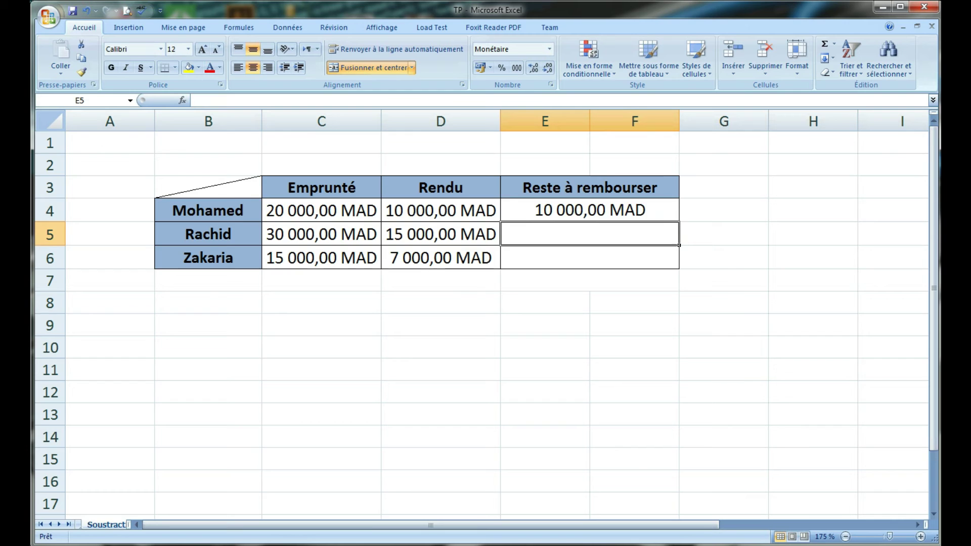
{"action": "key", "text": "ctrl+z"}
Enter =SOMME(C4;-D4) in E4 again and check it shows 10 000,00 MAD.
{"action": "type", "text": "="}
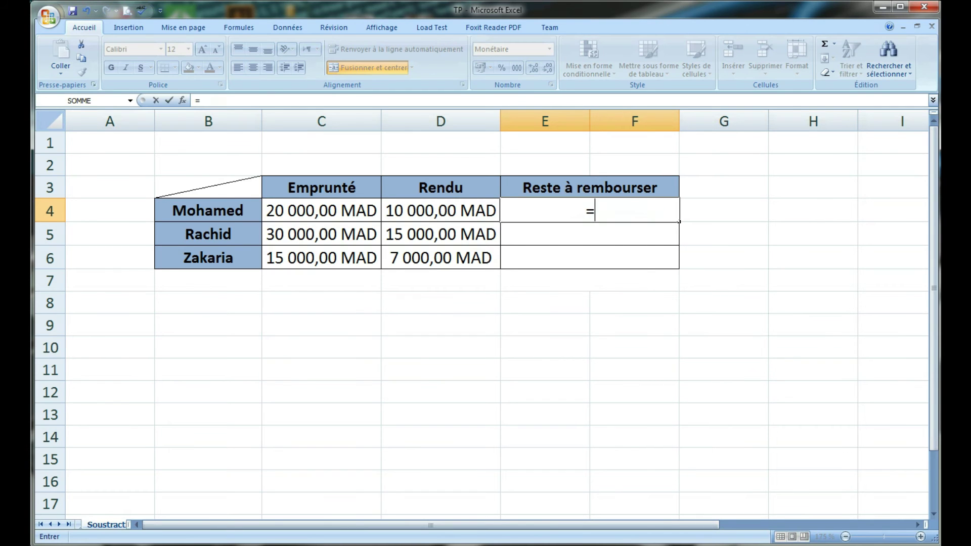
{"action": "type", "text": "so"}
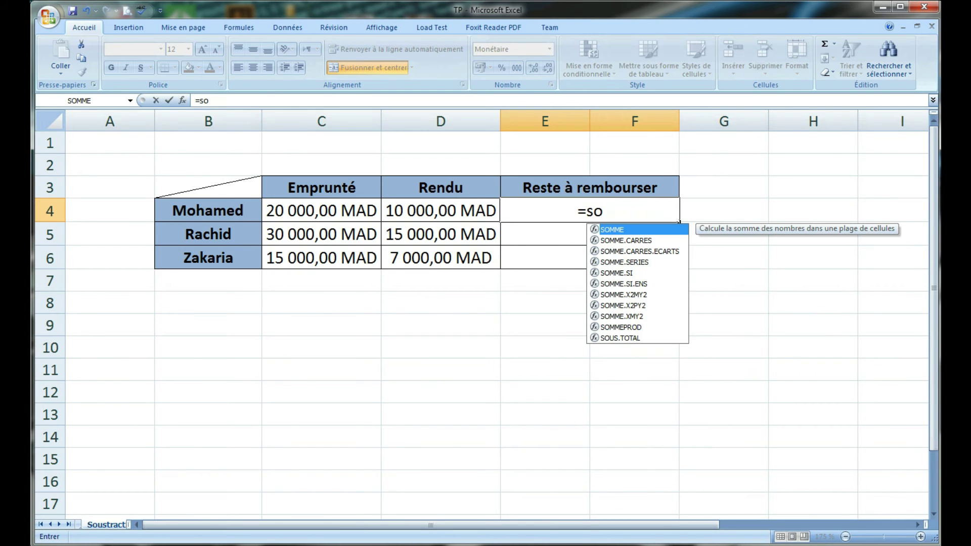
{"action": "type", "text": "mme"}
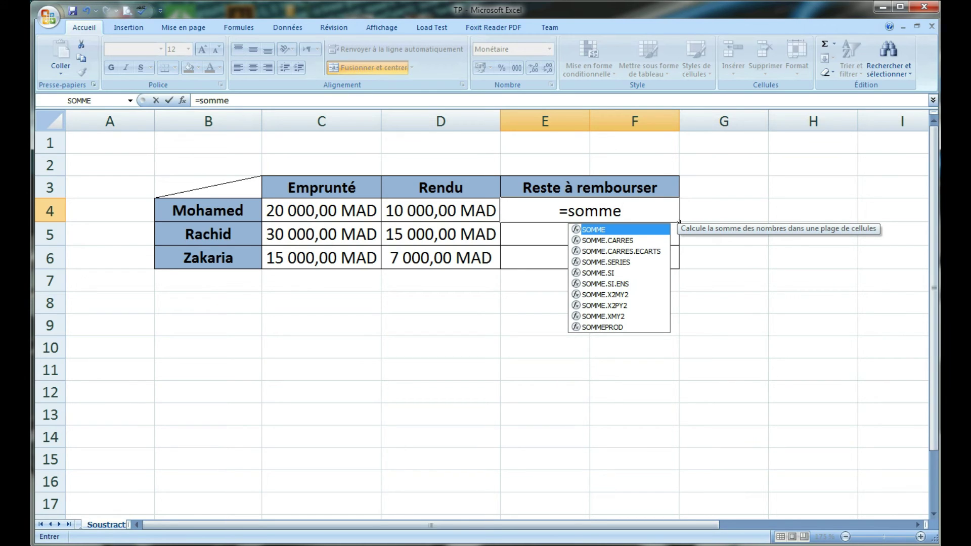
{"action": "key", "text": "Tab"}
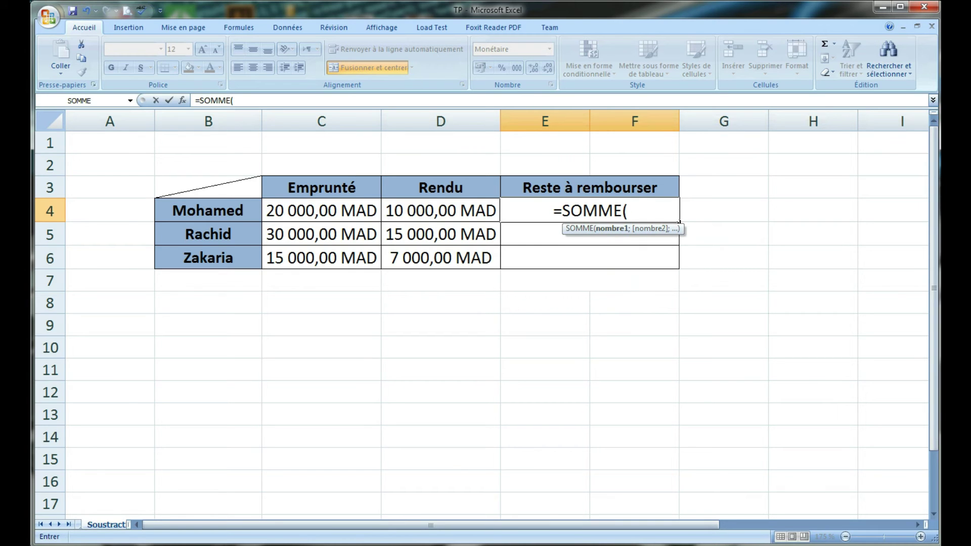
{"action": "left_click", "coordinate": [321, 211]}
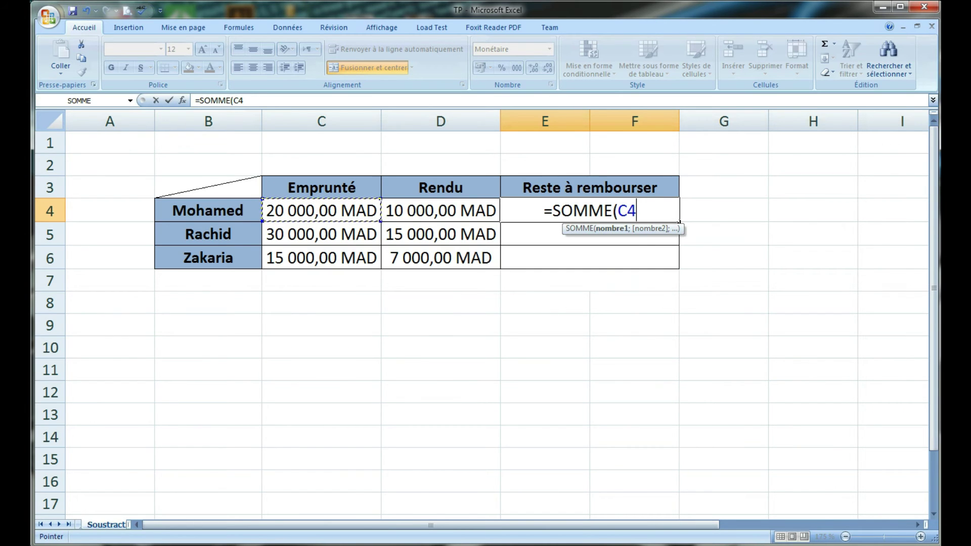
{"action": "type", "text": ";-"}
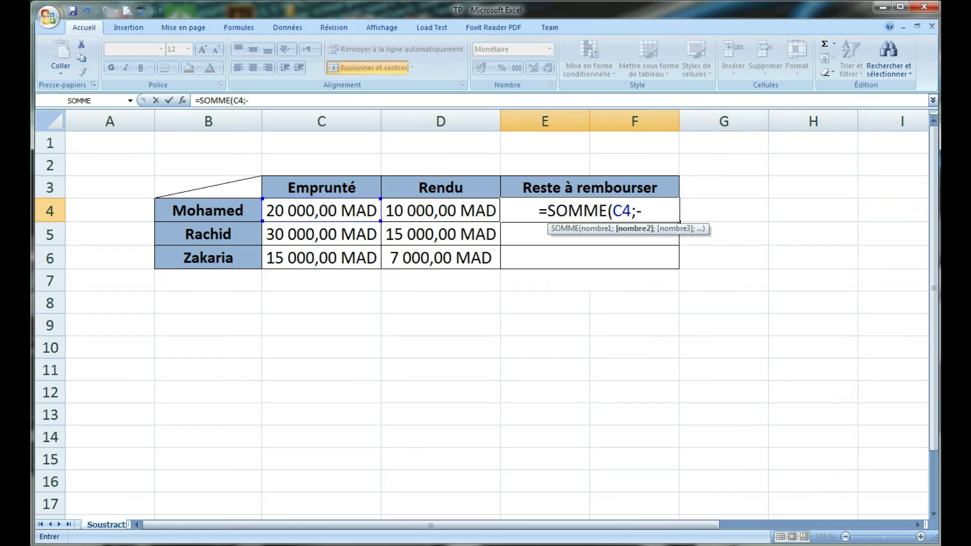
{"action": "left_click", "coordinate": [440, 211]}
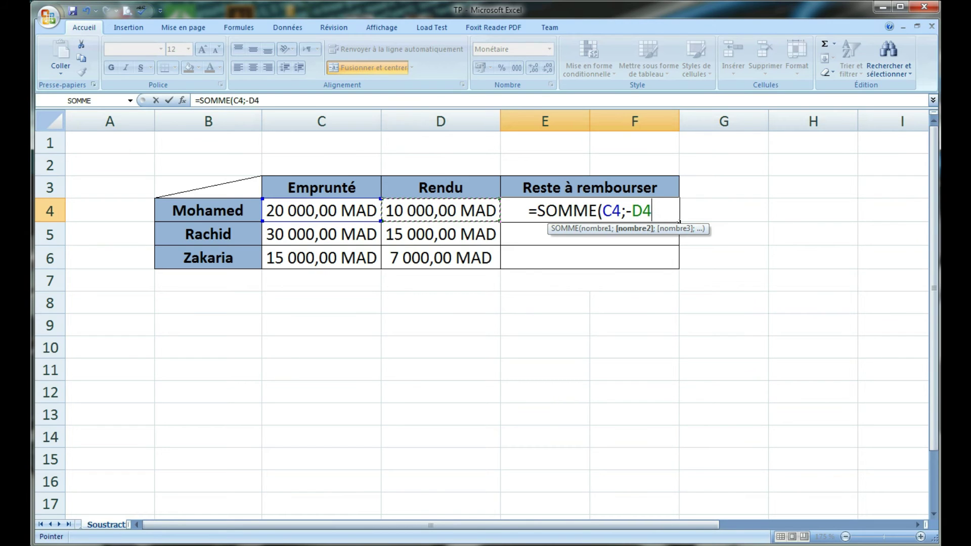
{"action": "key", "text": "Return"}
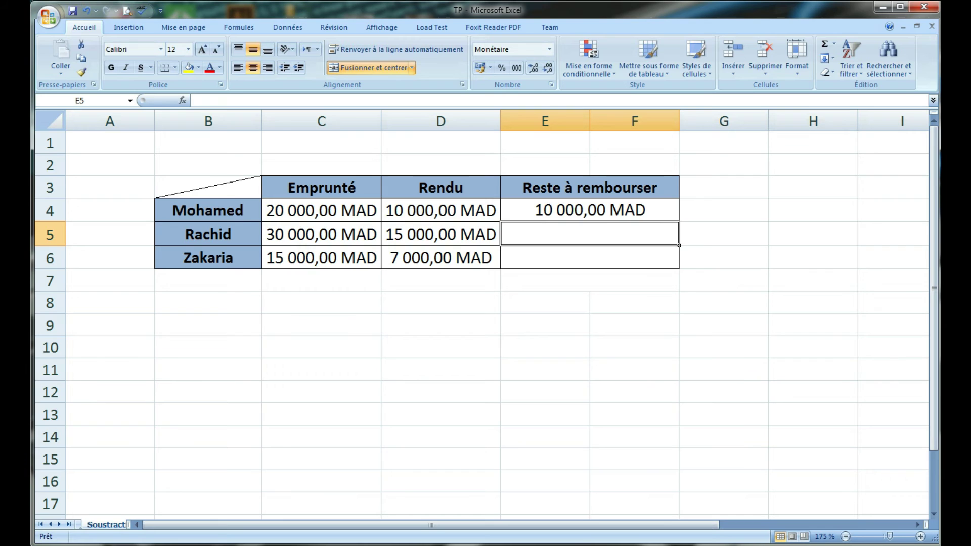
{"action": "left_click", "coordinate": [590, 210]}
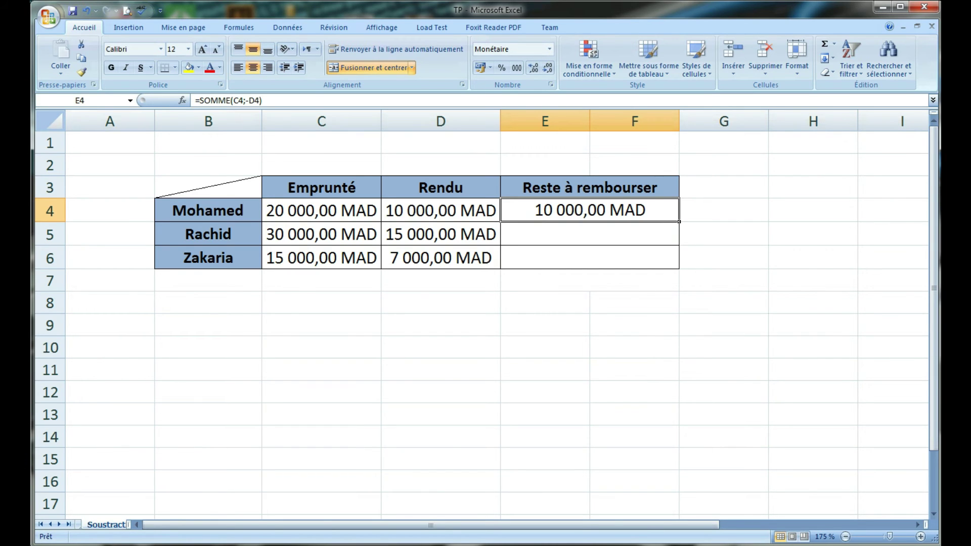
Fill E4's formula down to E6 and inspect E6's =SOMME(C6;-D6) formula.
{"action": "left_click_drag", "start_coordinate": [679, 221], "coordinate": [679, 269]}
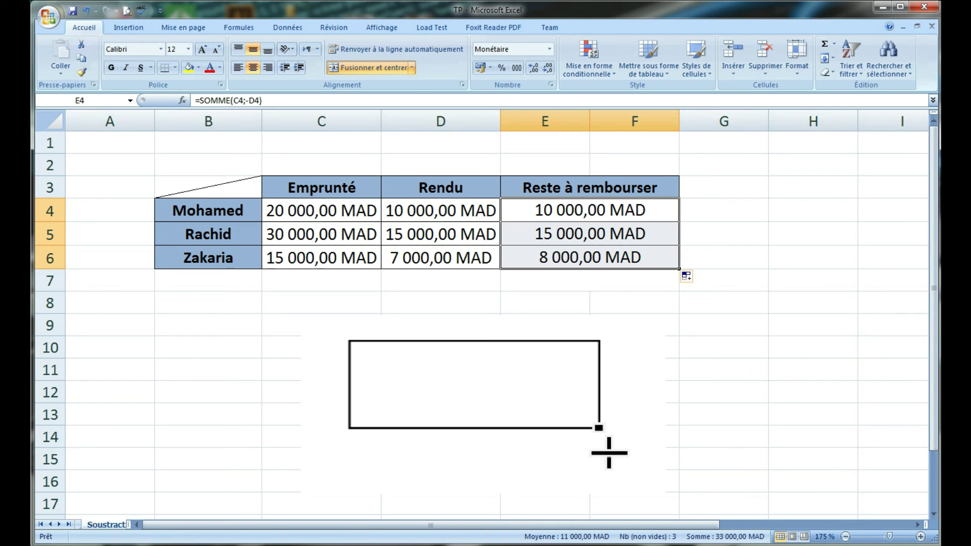
{"action": "left_click", "coordinate": [590, 258]}
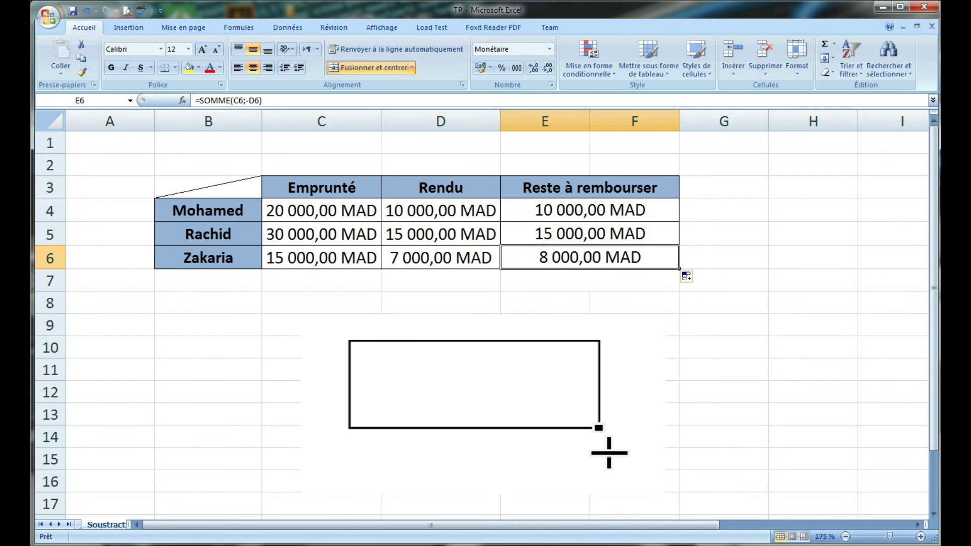
{"action": "key", "text": "F2"}
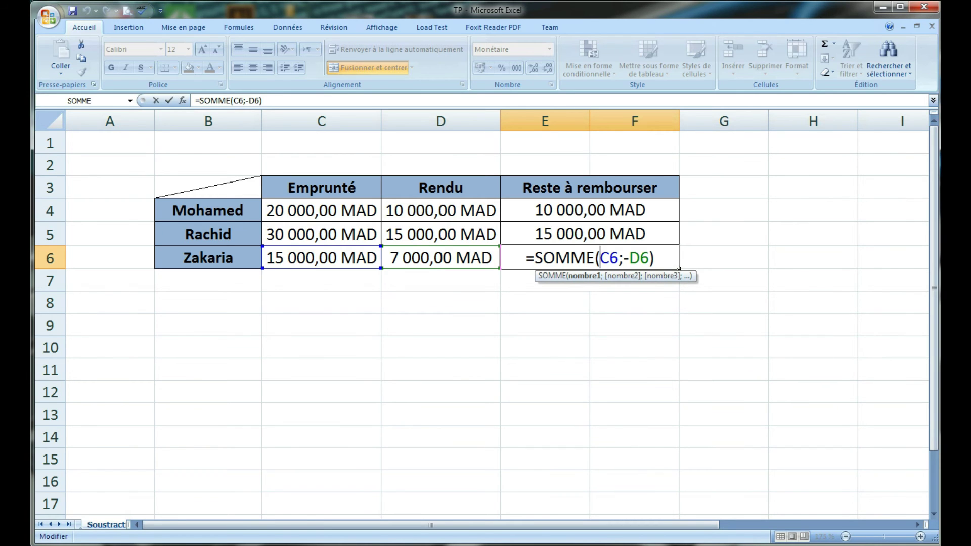
{"action": "left_click", "coordinate": [589, 233]}
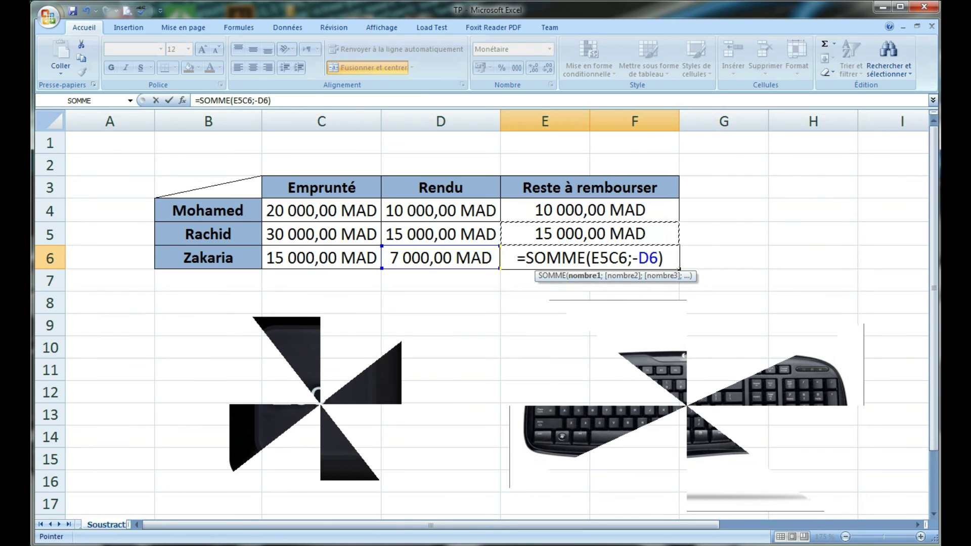
{"action": "key", "text": "Escape"}
{"action": "key", "text": "Return"}
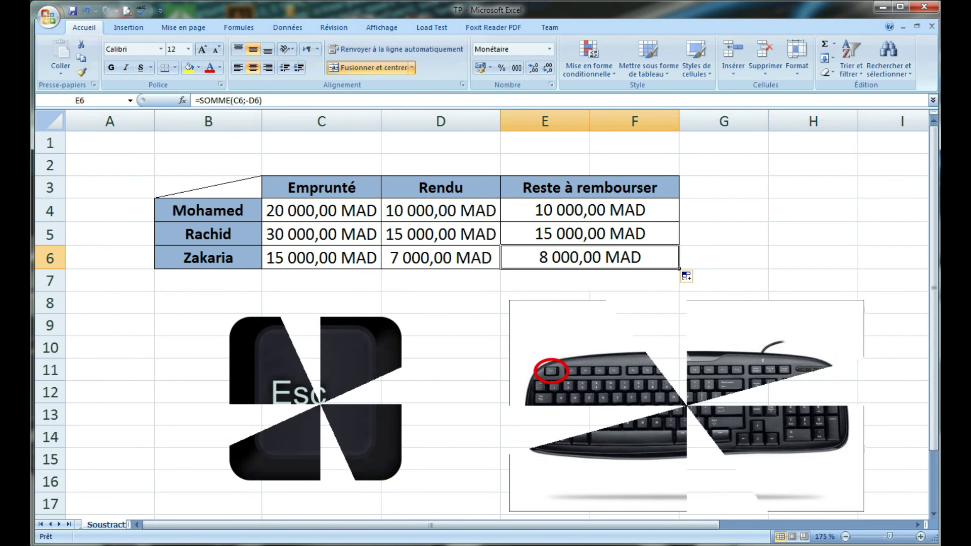
{"action": "double_click", "coordinate": [586, 257]}
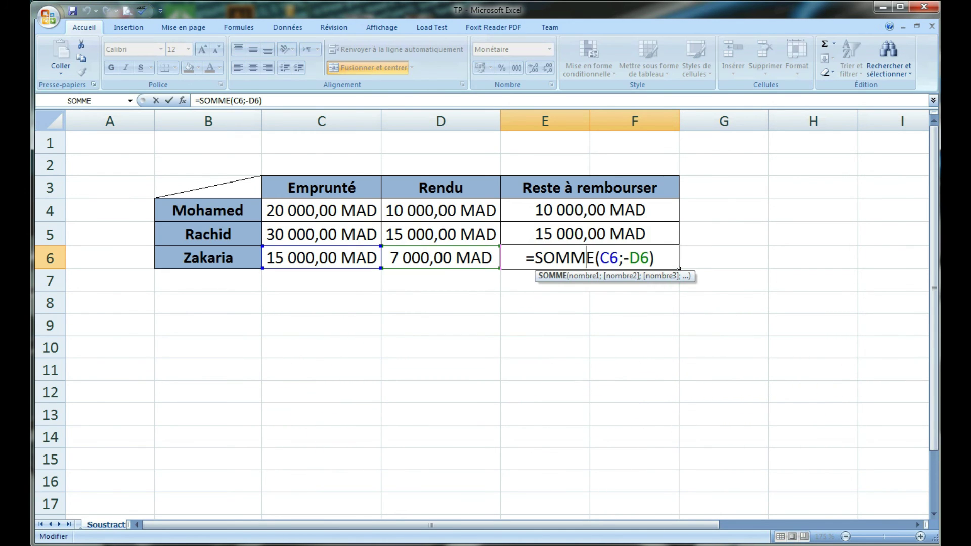
{"action": "key", "text": "Return"}
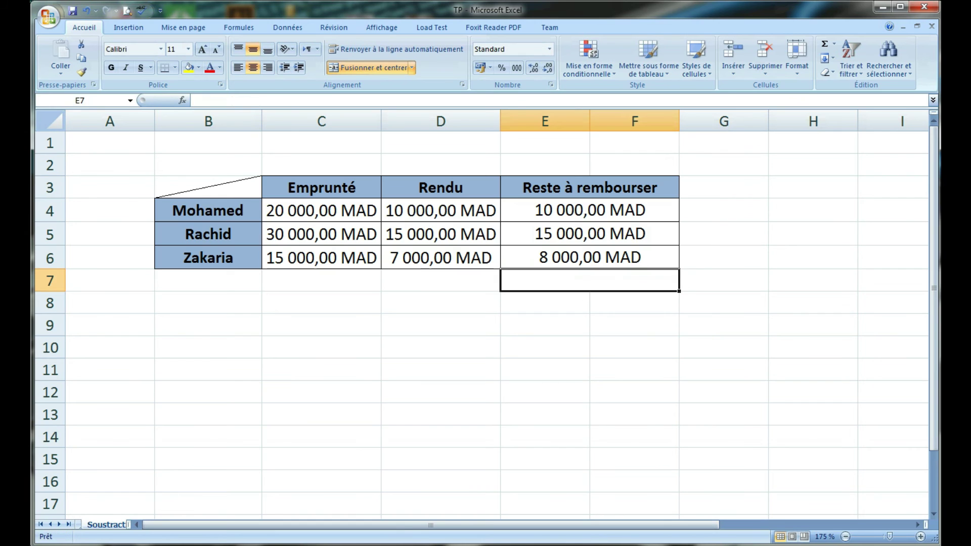
{"action": "double_click", "coordinate": [586, 234]}
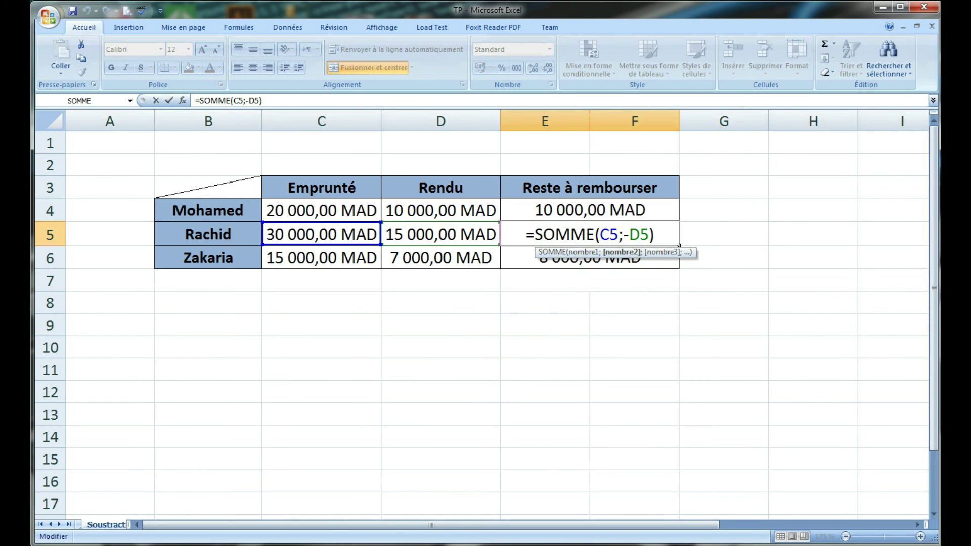
{"action": "left_click", "coordinate": [634, 303]}
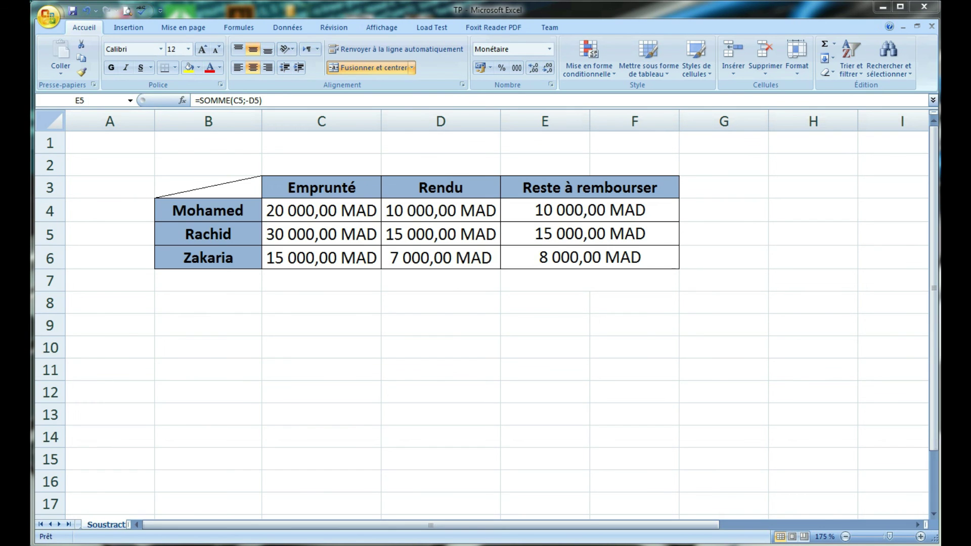
Move to empty cell B10 and save the workbook with Ctrl+S.
{"action": "left_click", "coordinate": [48, 17]}
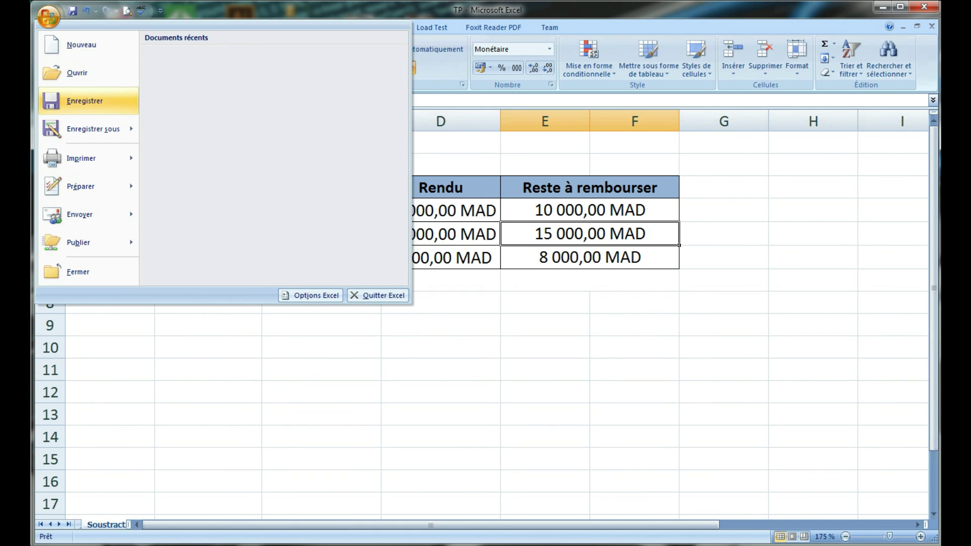
{"action": "key", "text": "Escape"}
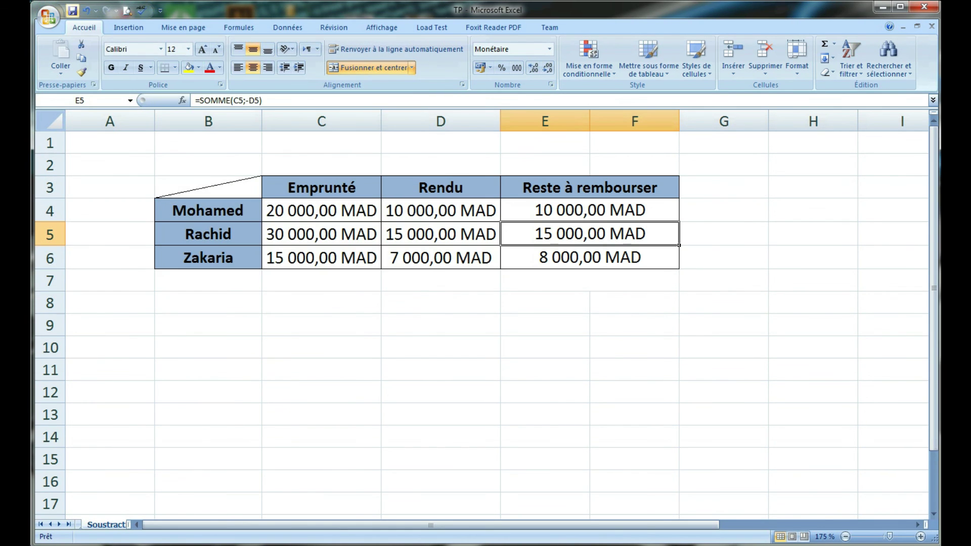
{"action": "left_click", "coordinate": [208, 347]}
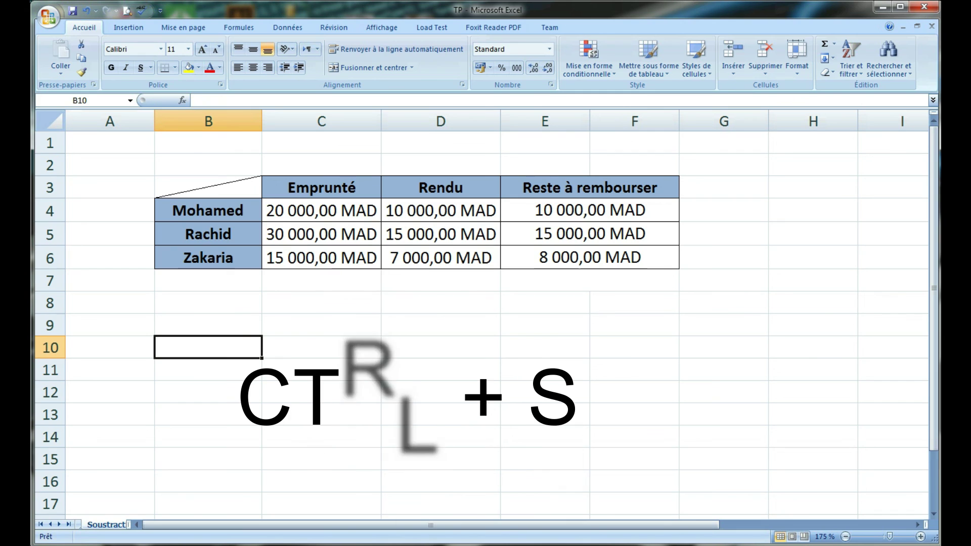
{"action": "key", "text": "ctrl+s"}
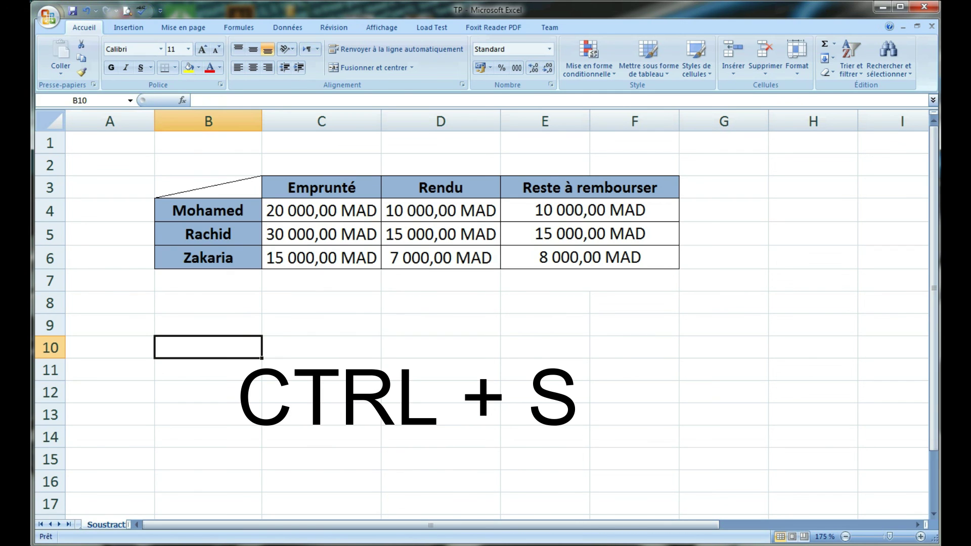